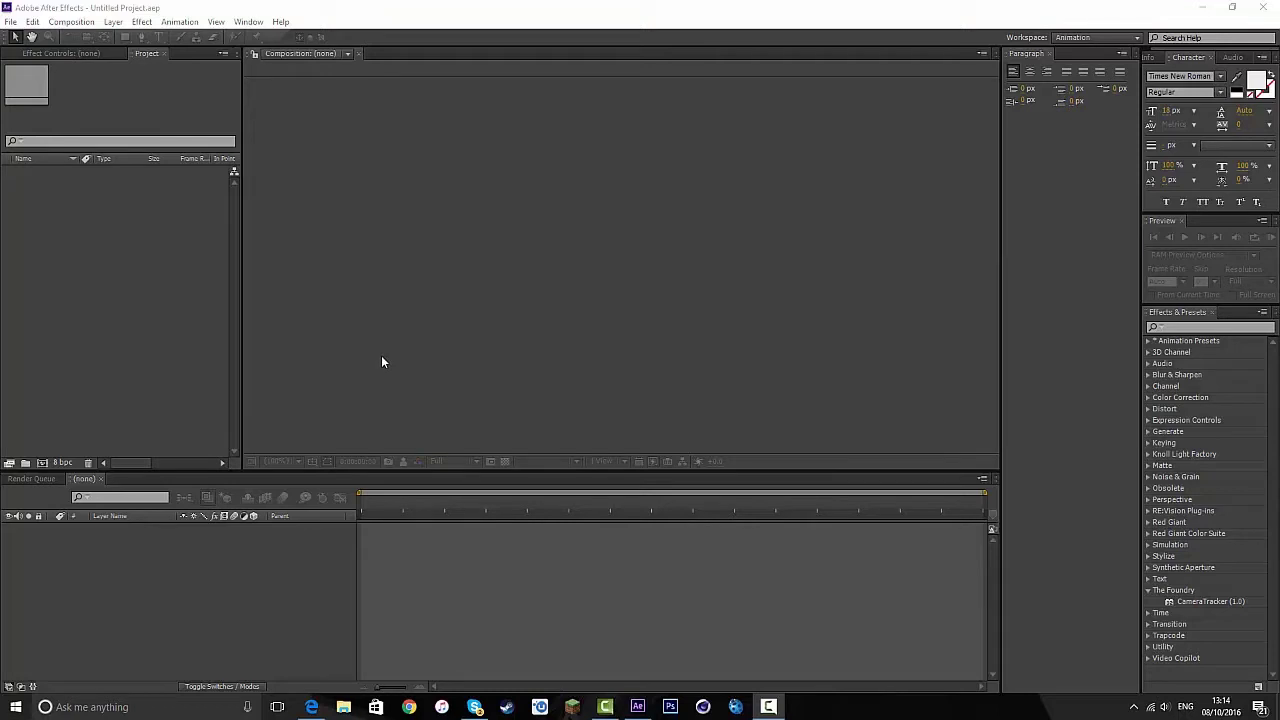
Import Destiny_20161006214543.mp4 from the Cinematics folder and build a composition from it.
left_click(1155, 602)
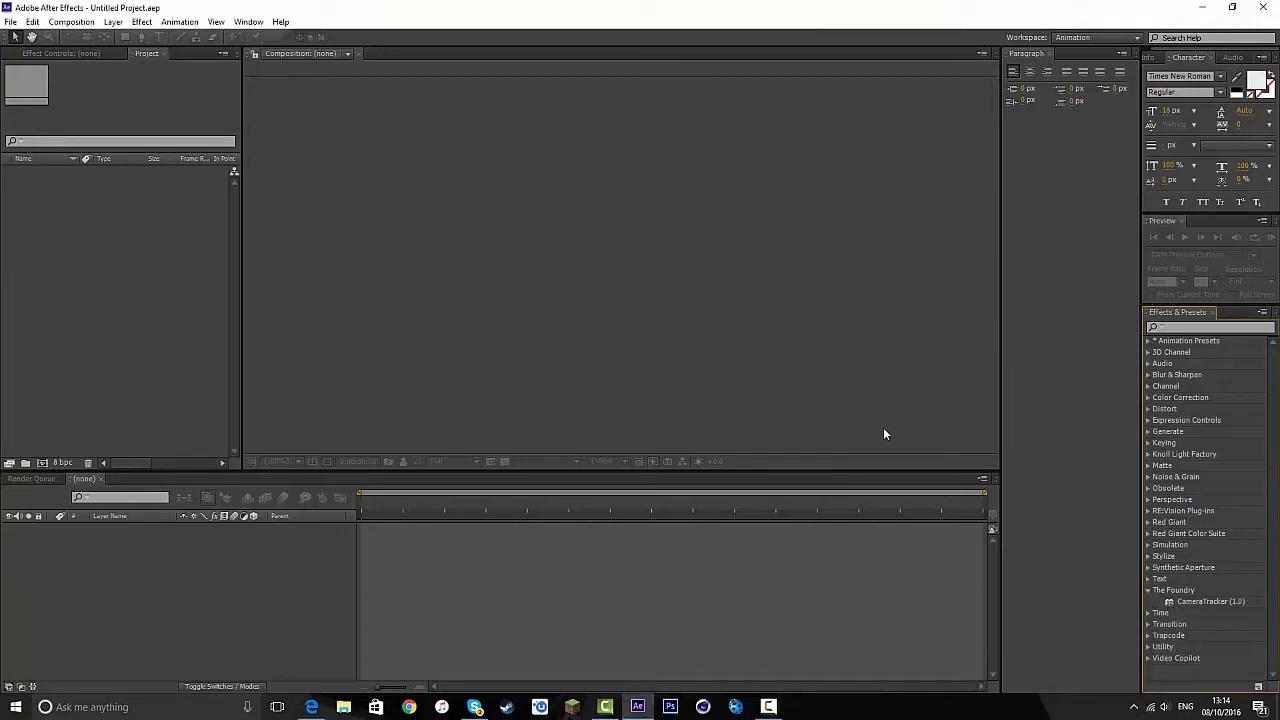
left_click(10, 21)
mouse_move(135, 192)
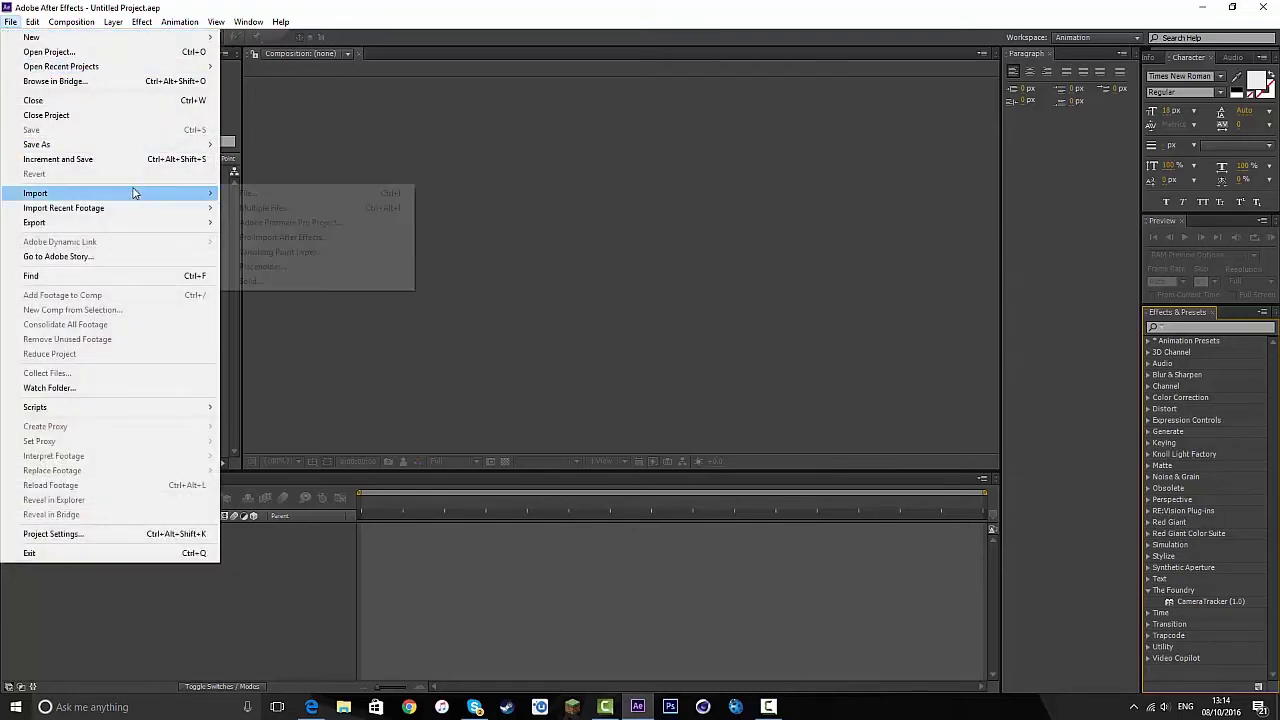
left_click(250, 193)
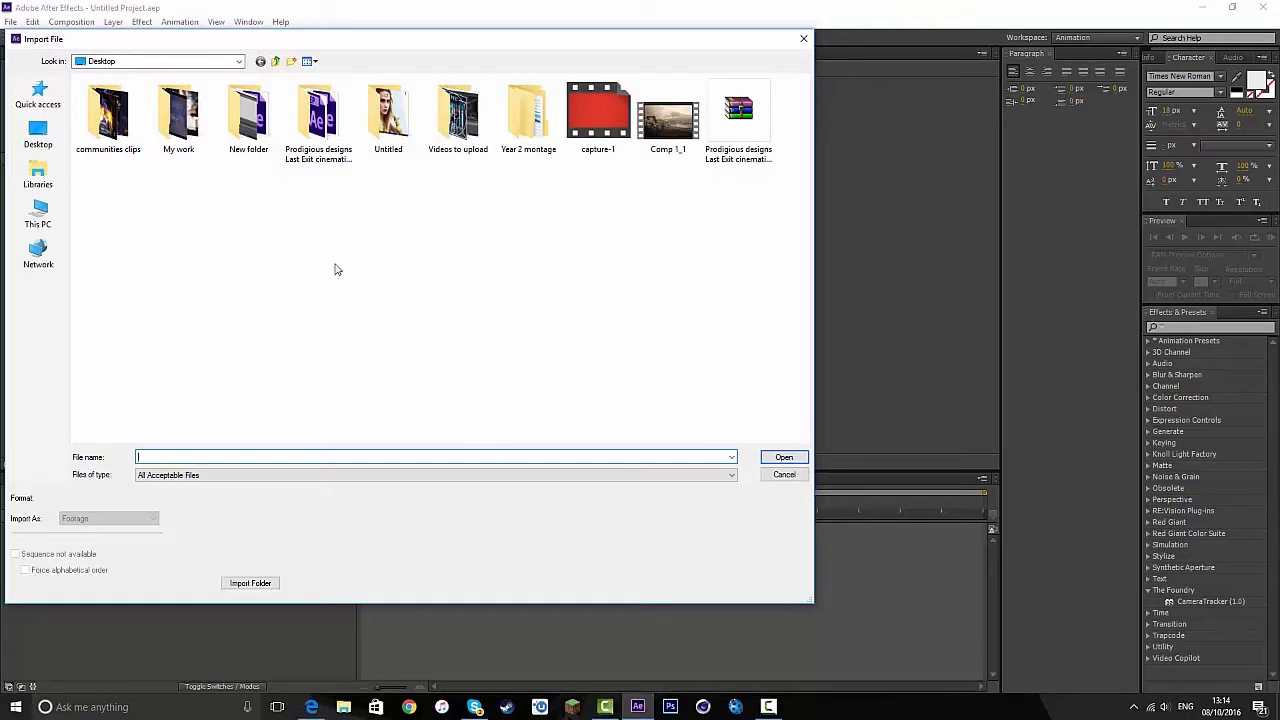
double_click(316, 120)
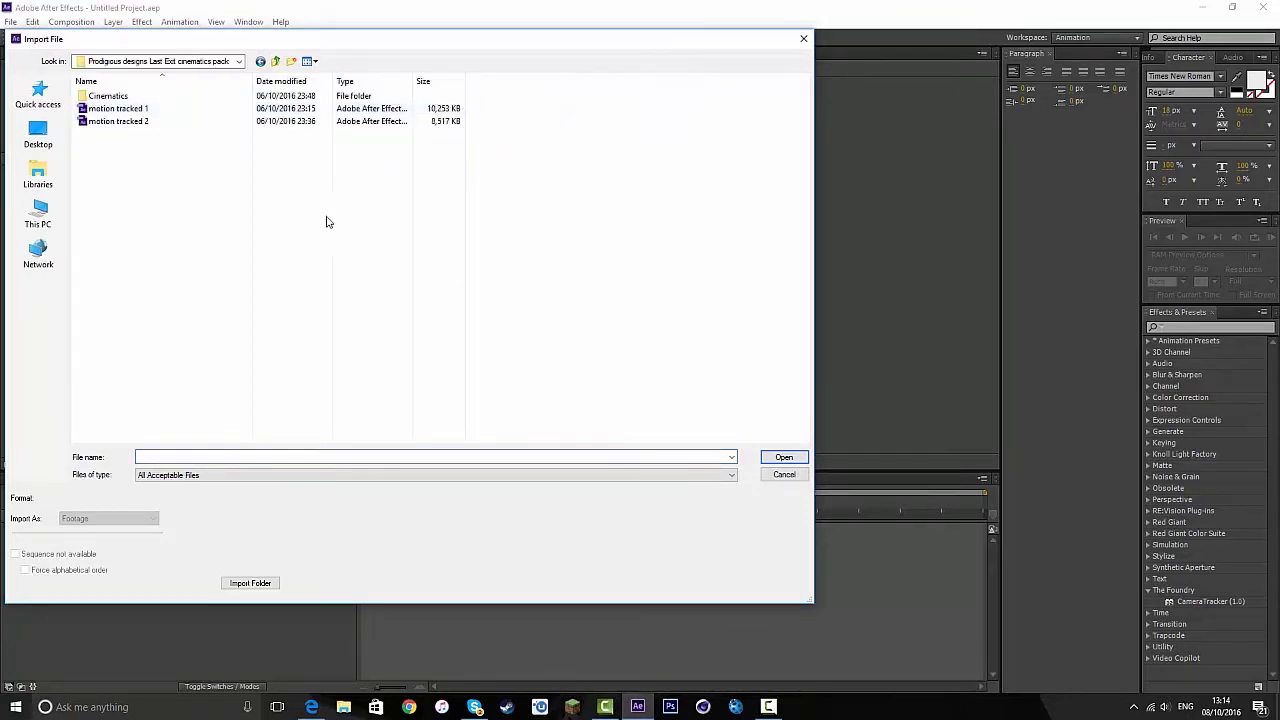
double_click(122, 95)
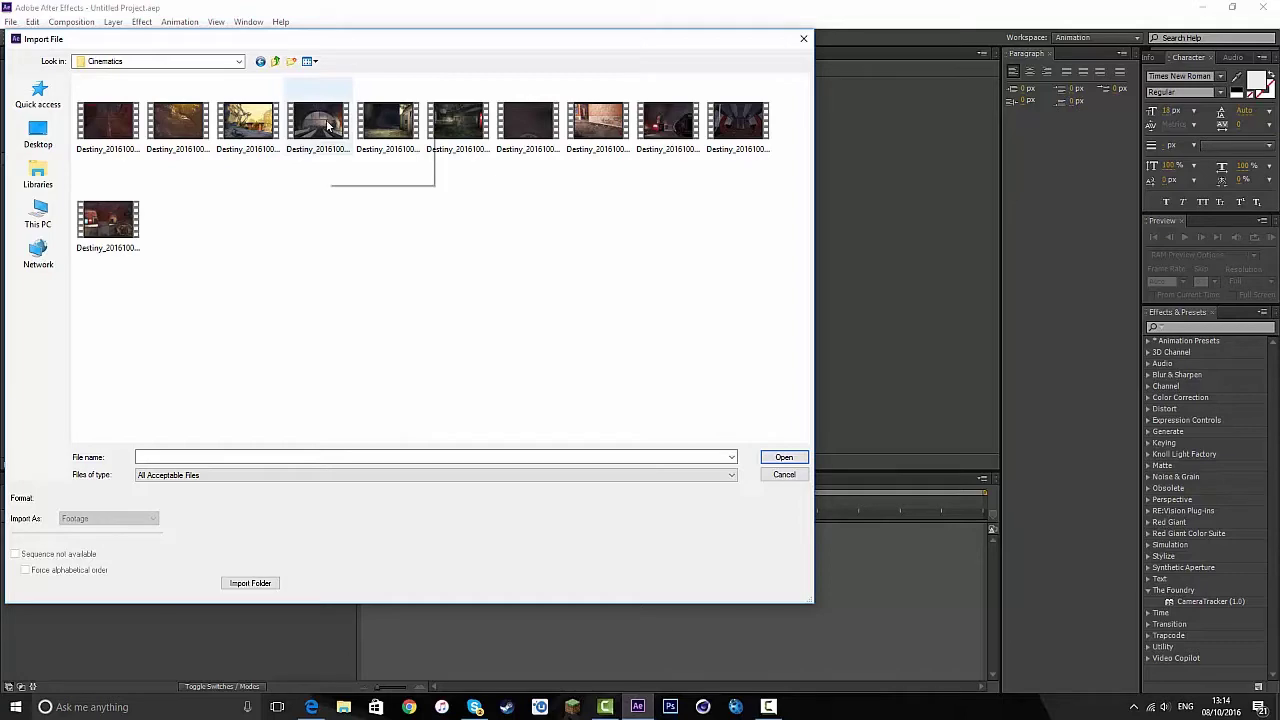
double_click(112, 124)
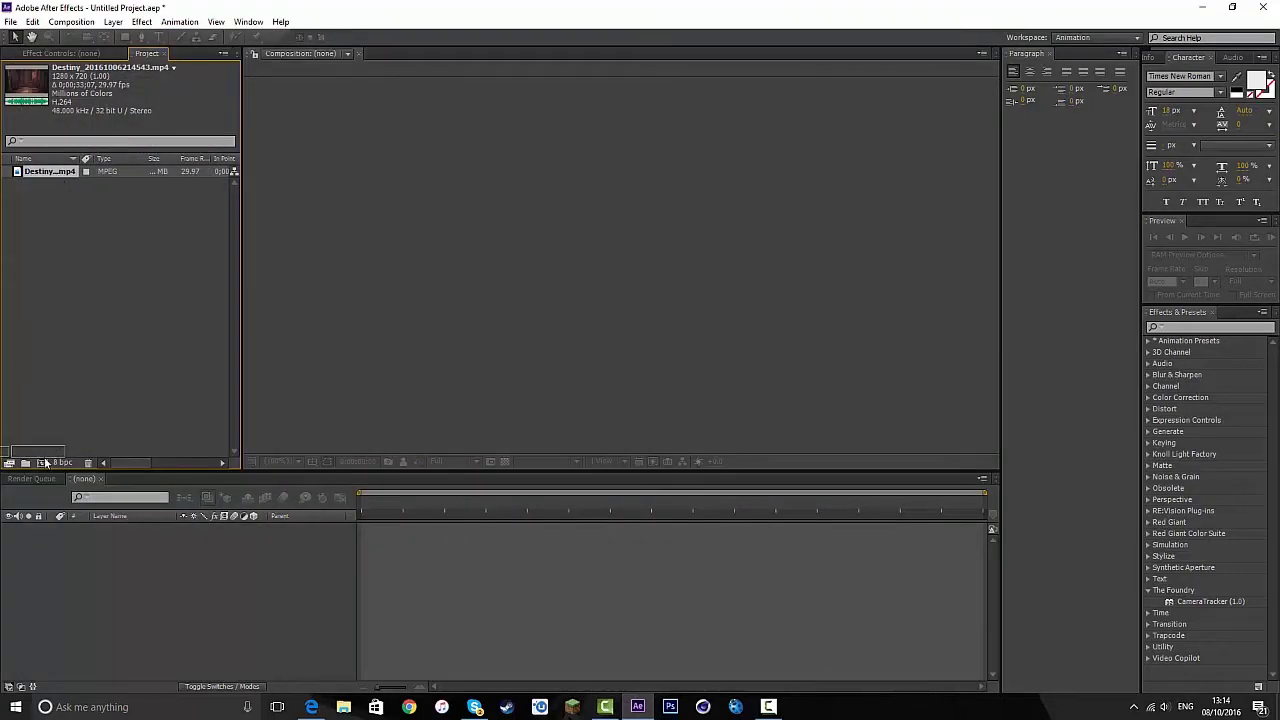
left_click_drag(45, 462, 41, 462)
Switch the viewer to 1 View and scrub the playhead to 0;00;08;00.
left_click(603, 462)
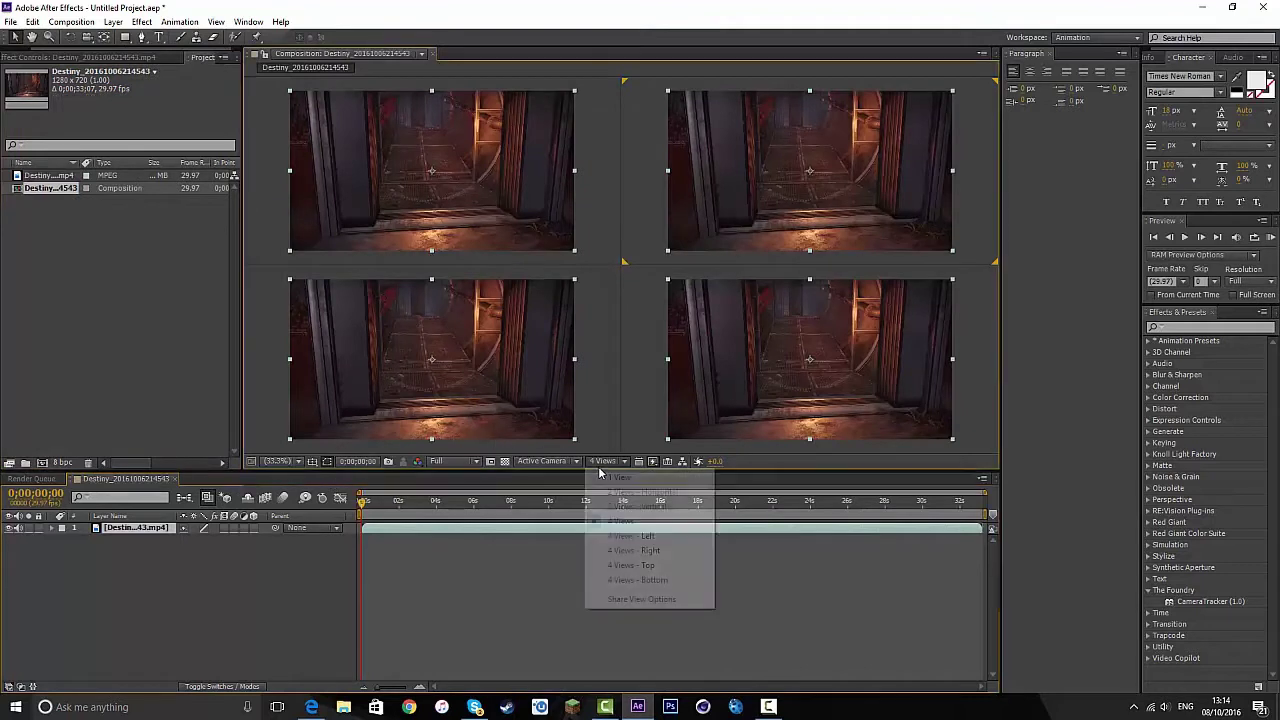
left_click(606, 477)
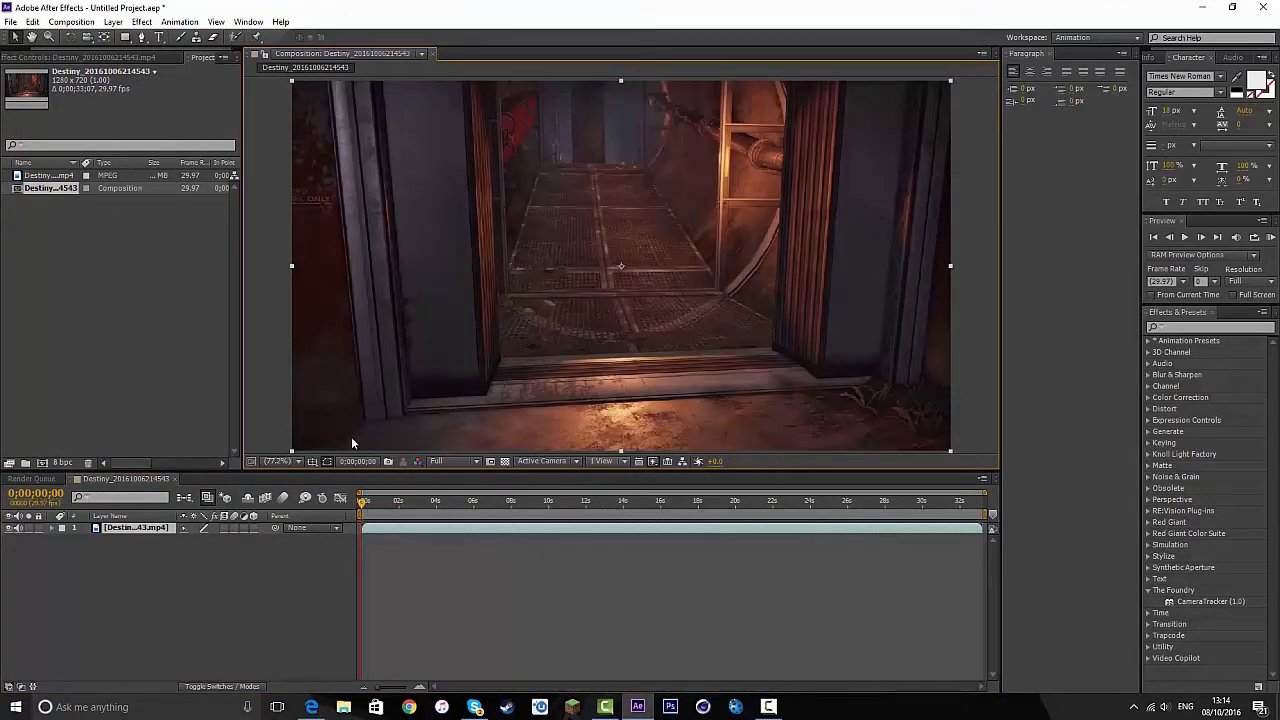
left_click_drag(366, 503, 415, 524)
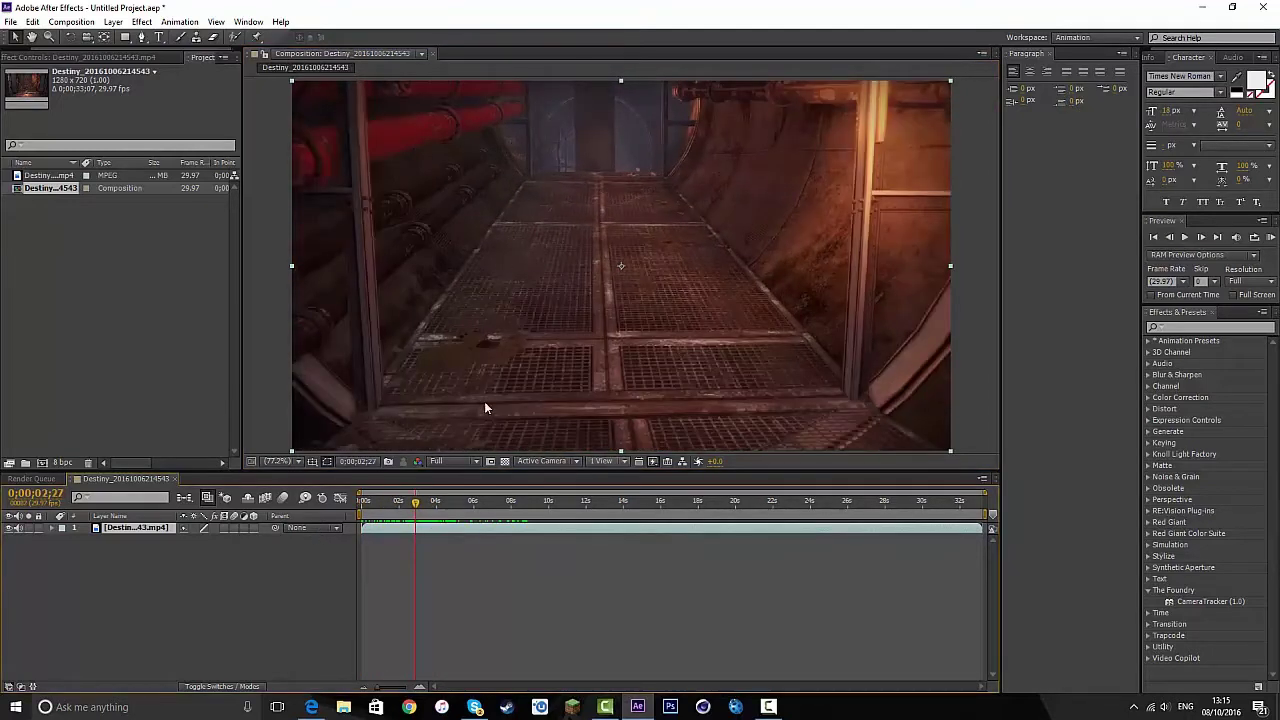
left_click_drag(416, 504, 492, 504)
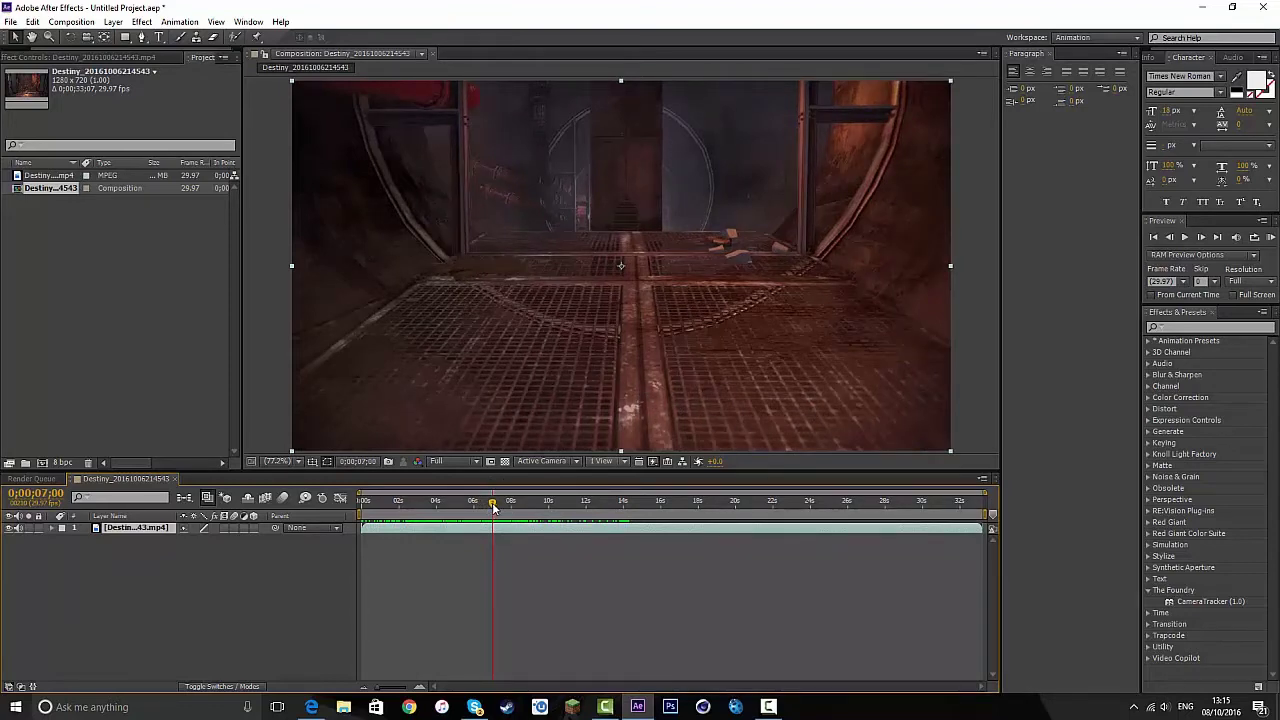
left_click_drag(493, 507, 511, 509)
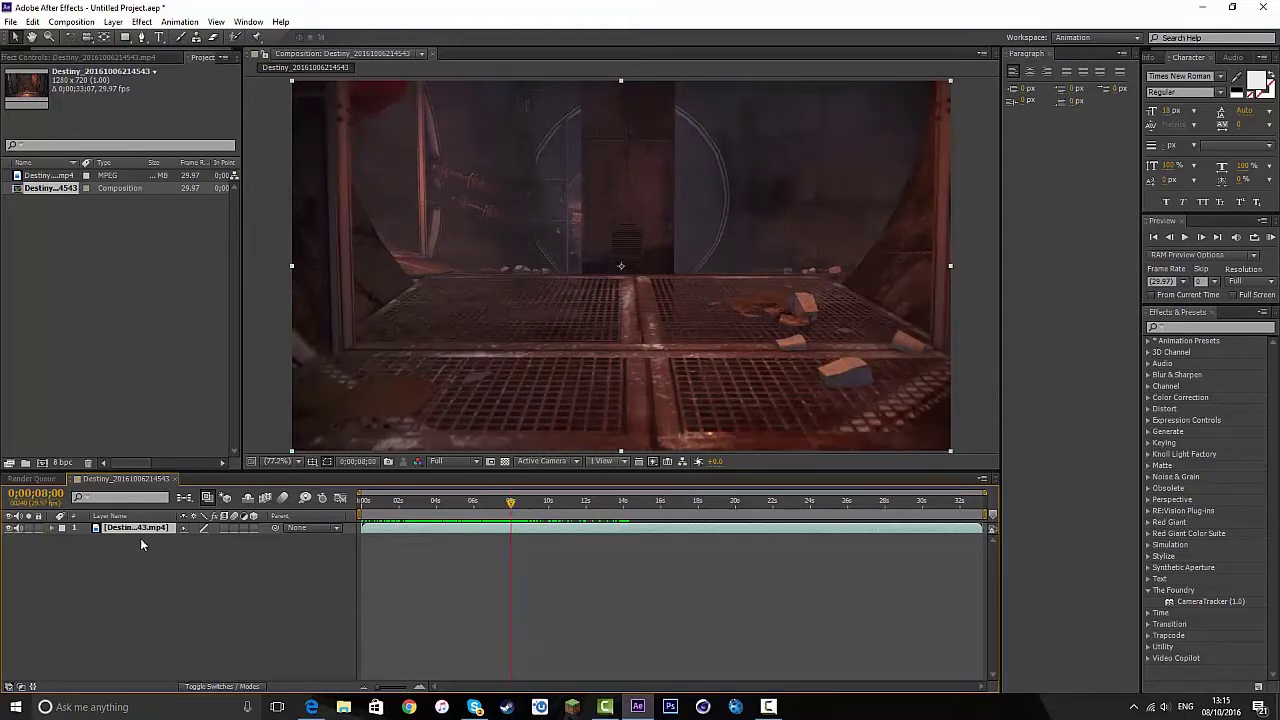
Split the clip layer into two at the 8-second mark.
left_click(33, 21)
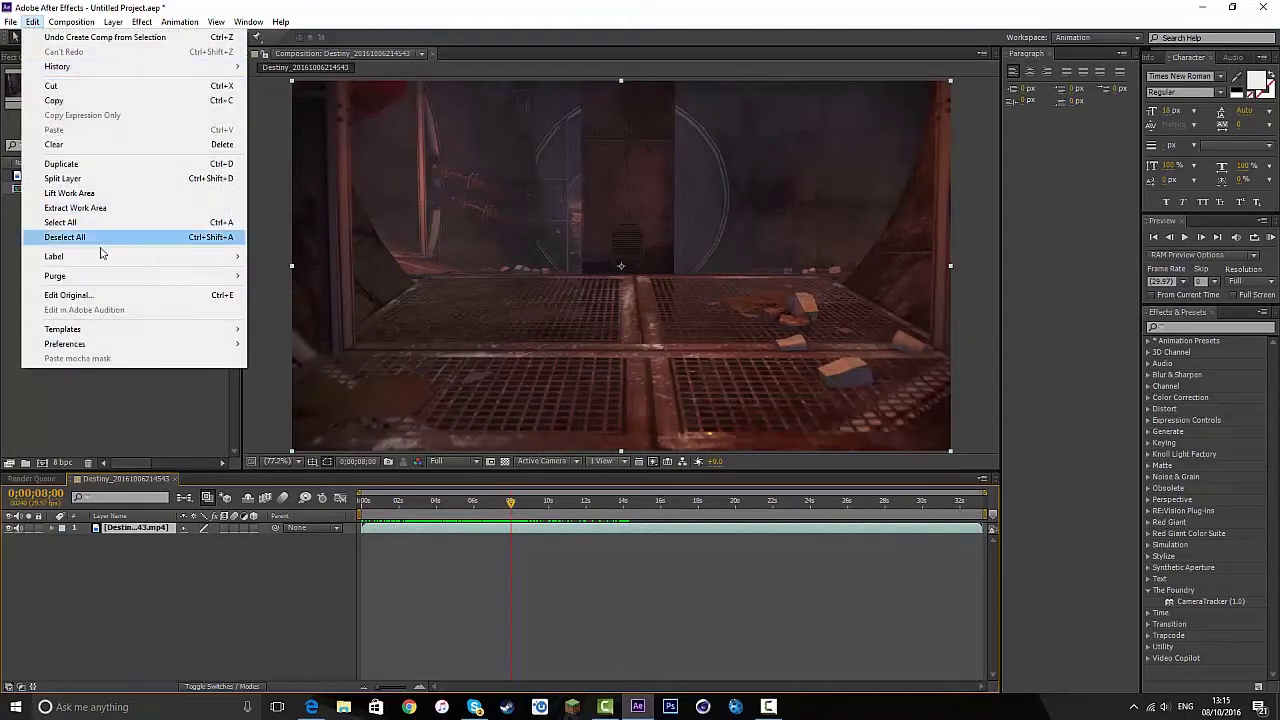
left_click(152, 180)
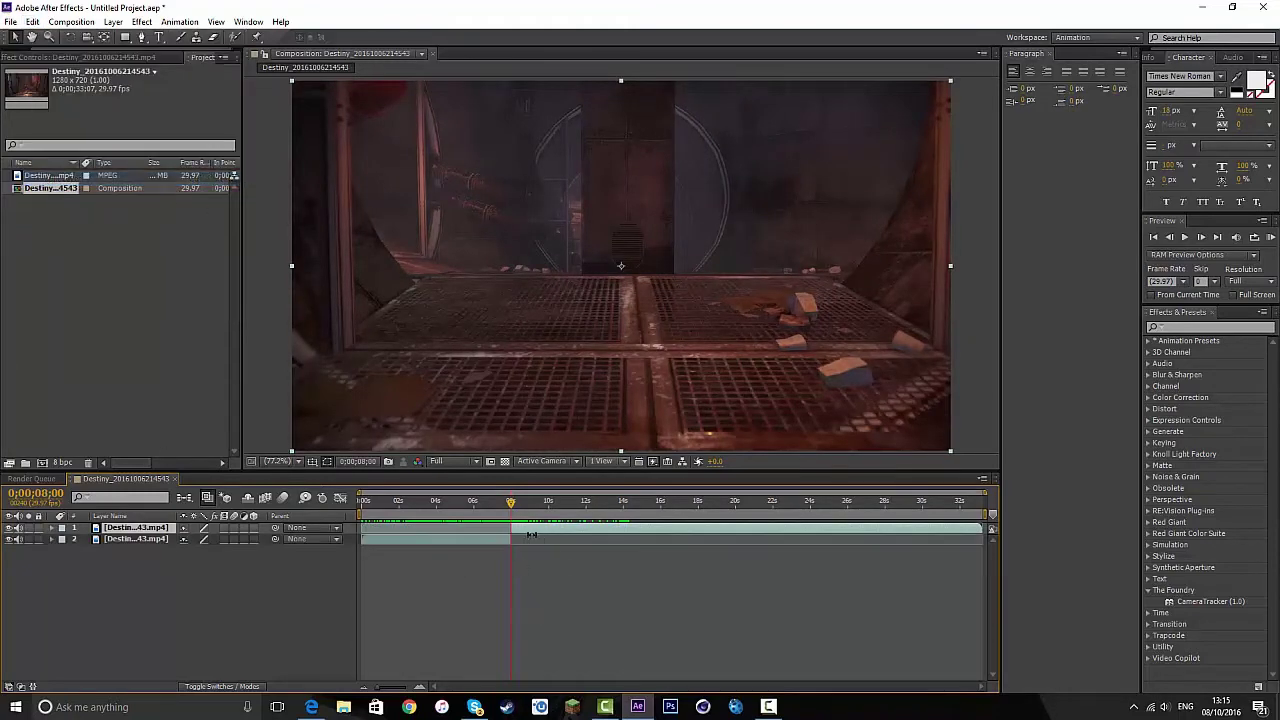
left_click_drag(505, 505, 429, 540)
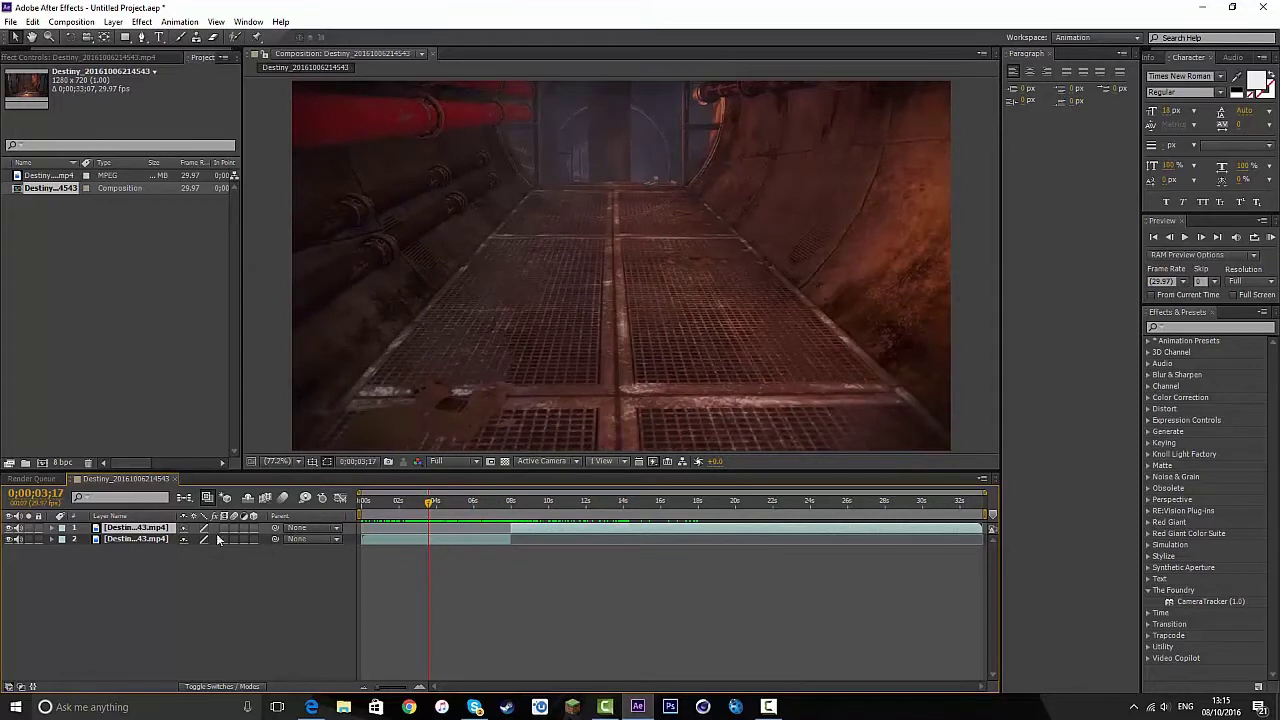
Apply CameraTracker to the first 8-second layer and track its features.
left_click(118, 539)
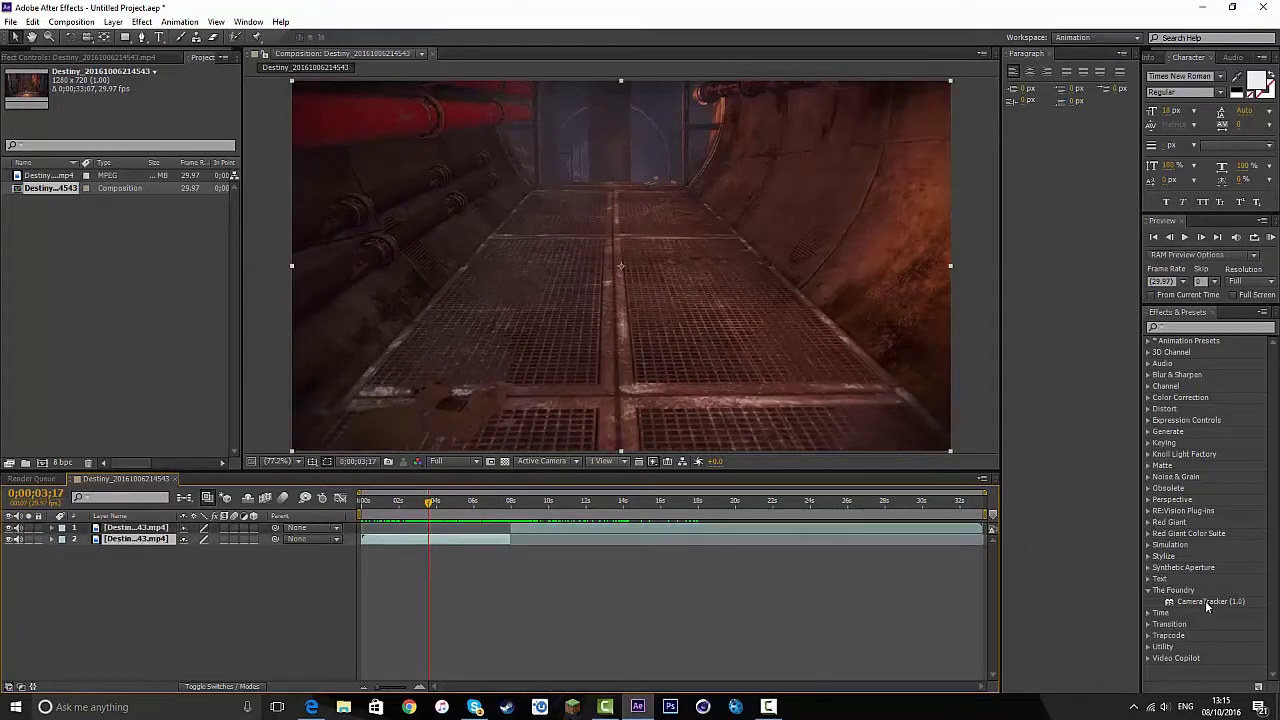
left_click_drag(1208, 602, 148, 540)
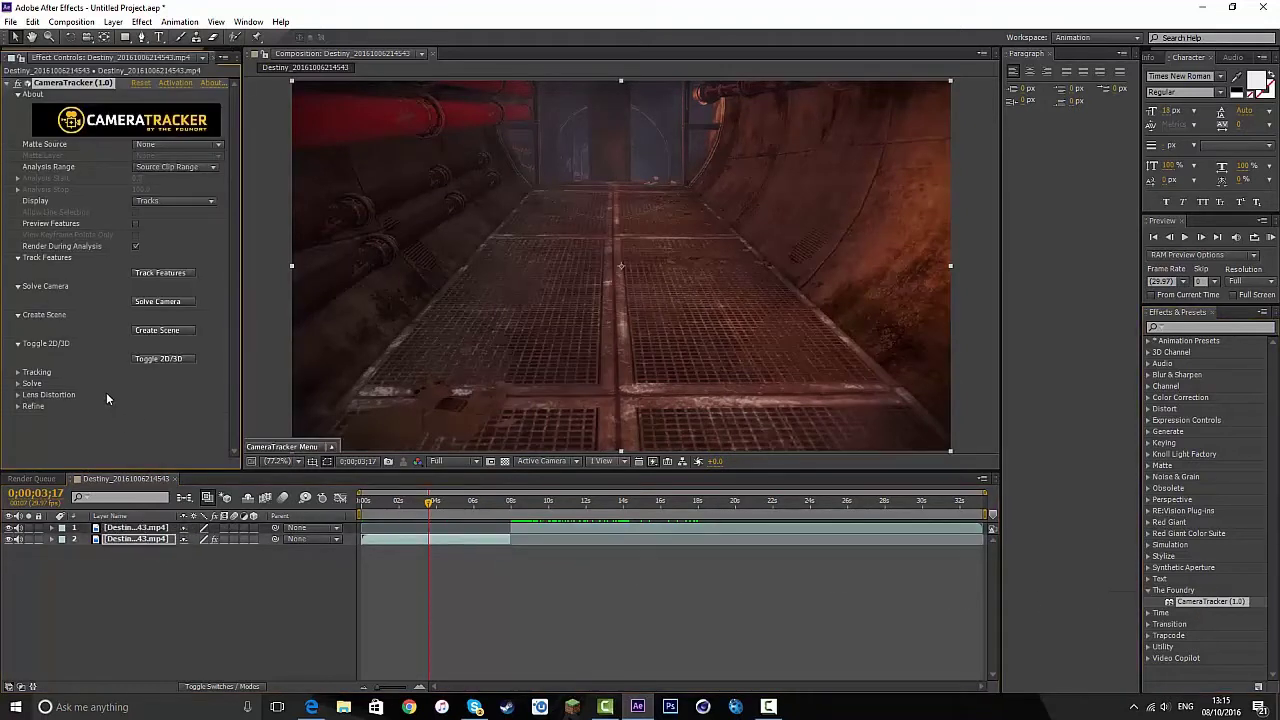
left_click(161, 273)
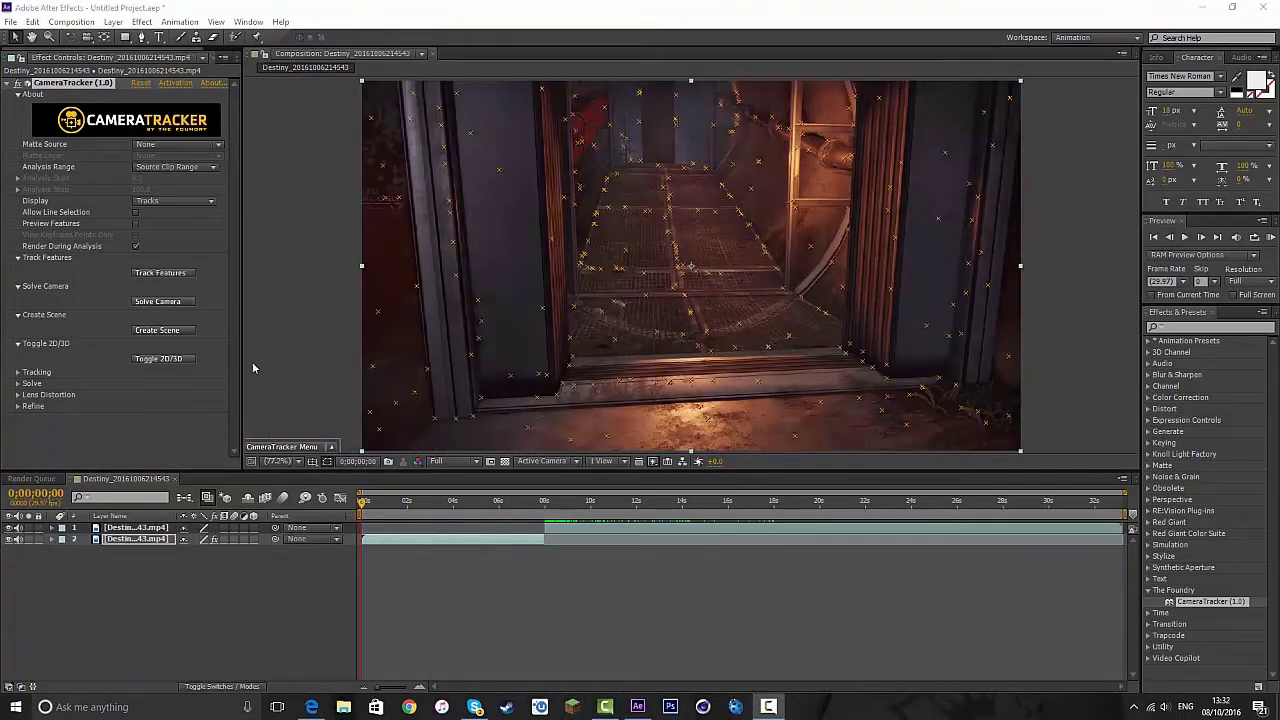
Solve the camera, getting 19 keyframes and a 0.955-pixel RMS error.
left_click(166, 302)
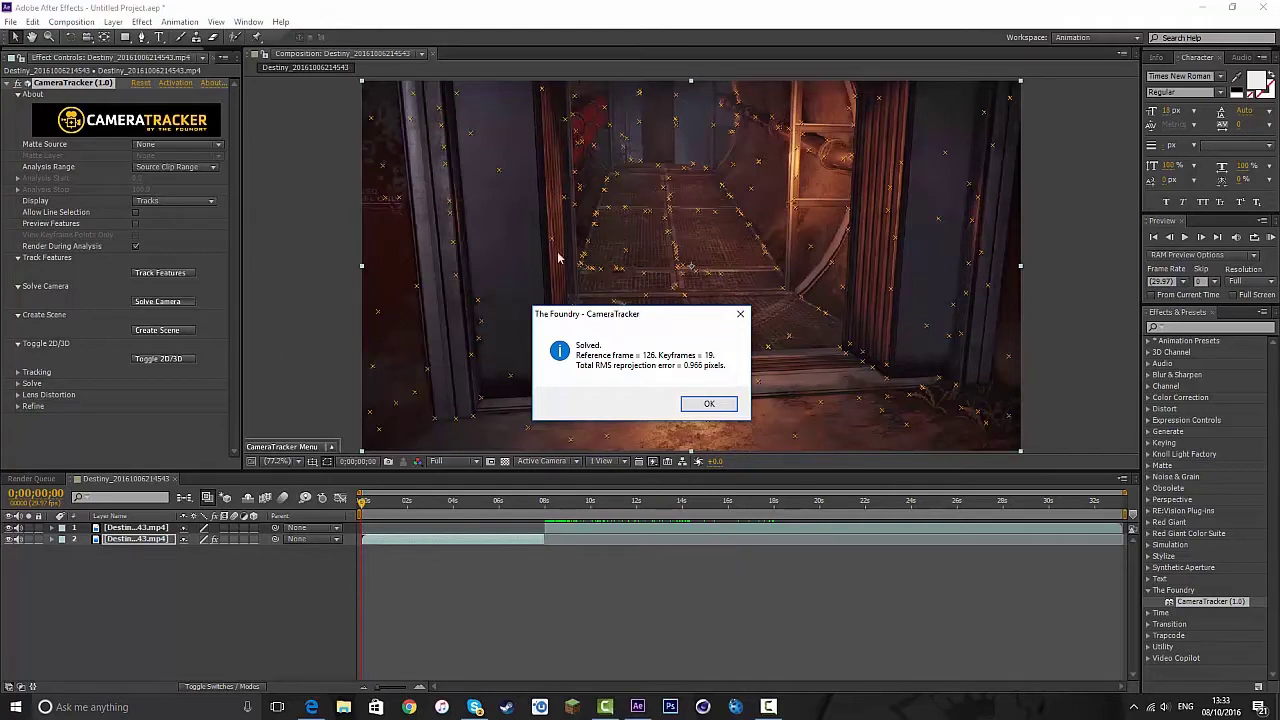
left_click(709, 405)
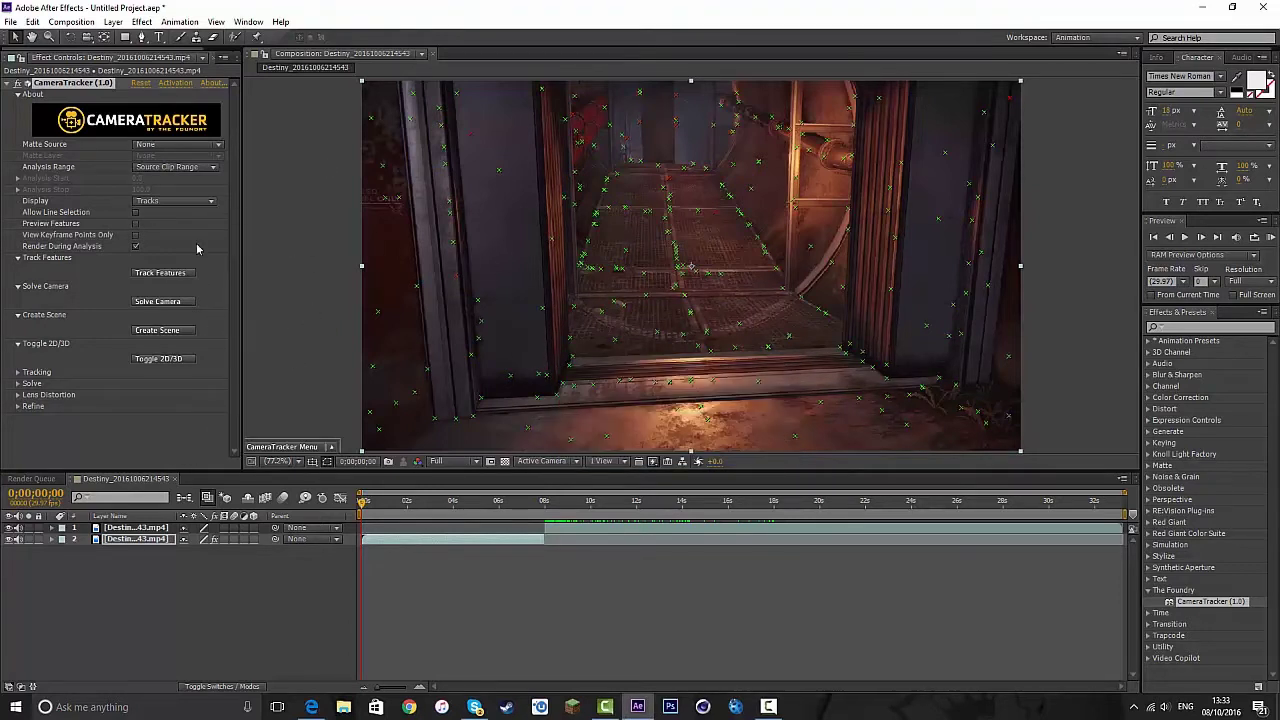
Create the tracked camera and null, then delete the CameraTracker null layer.
left_click(168, 332)
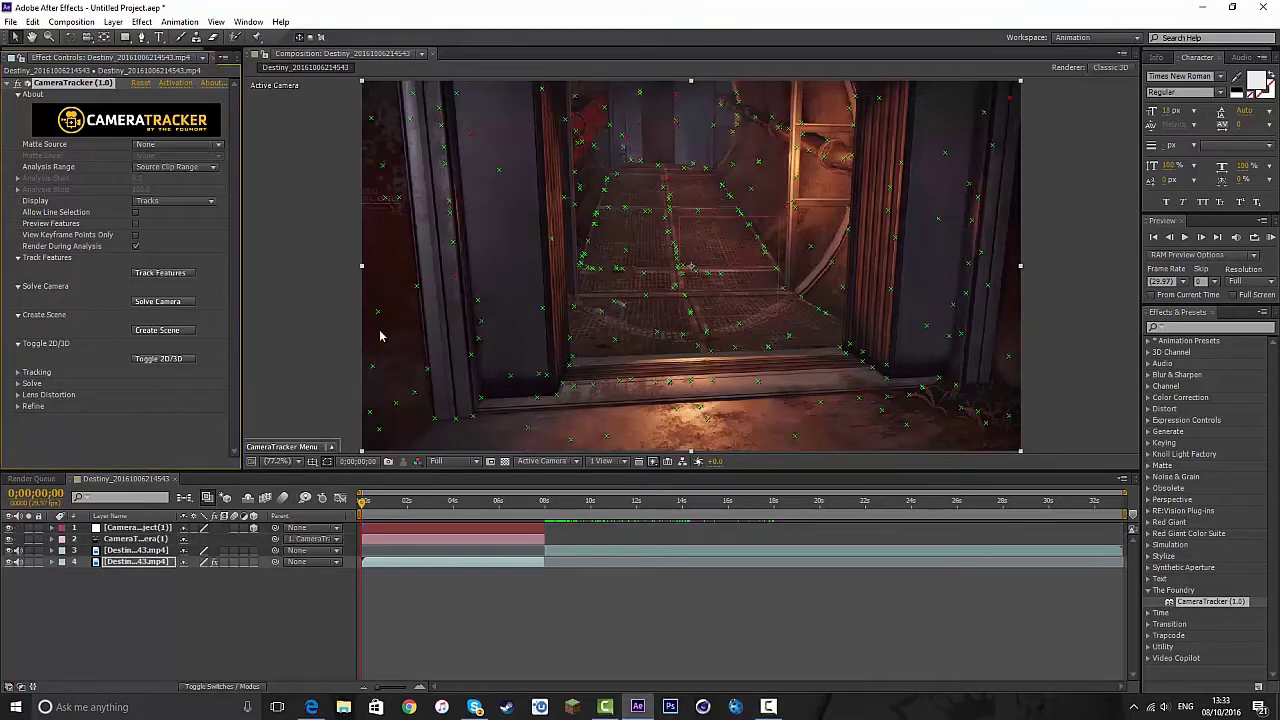
left_click(131, 539)
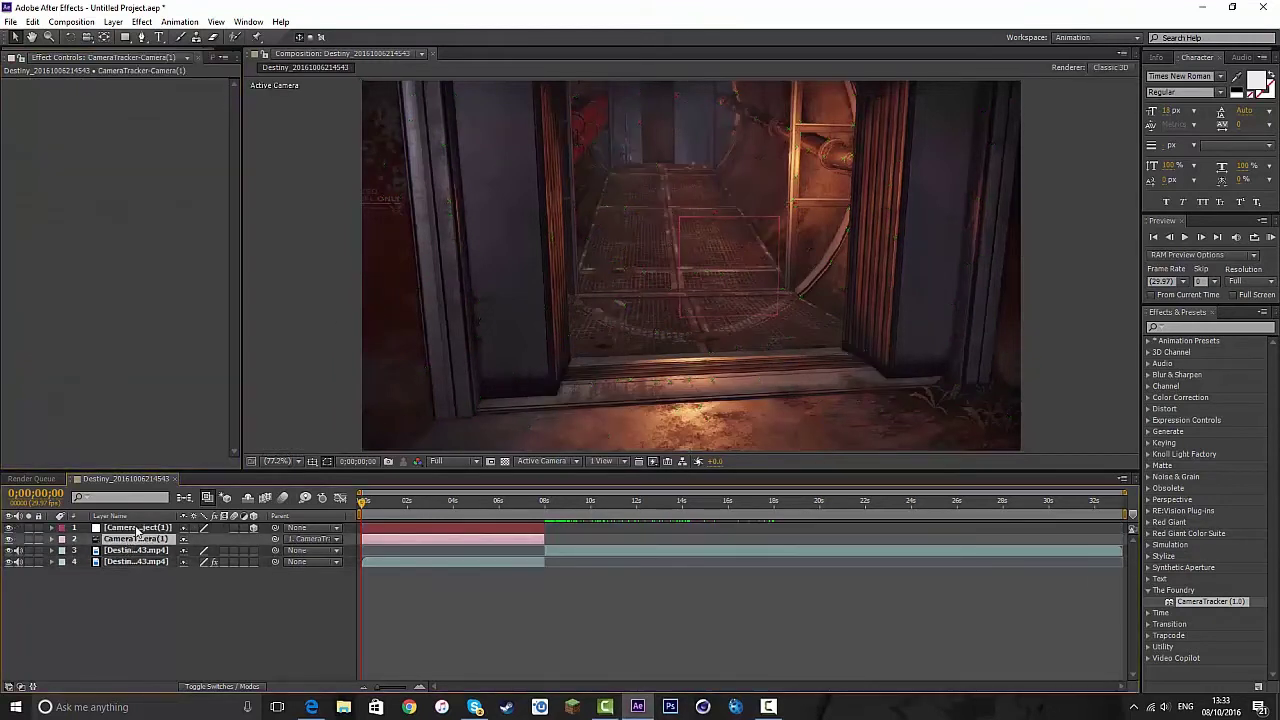
left_click(136, 527)
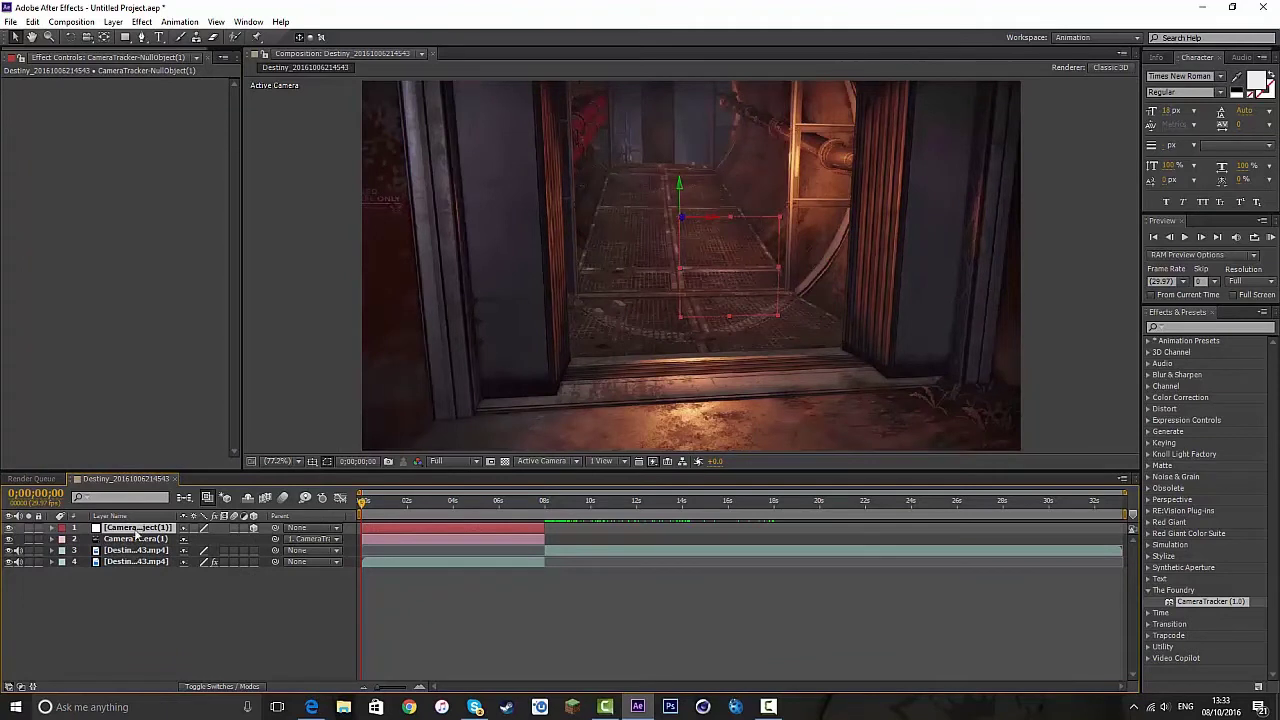
key("Delete")
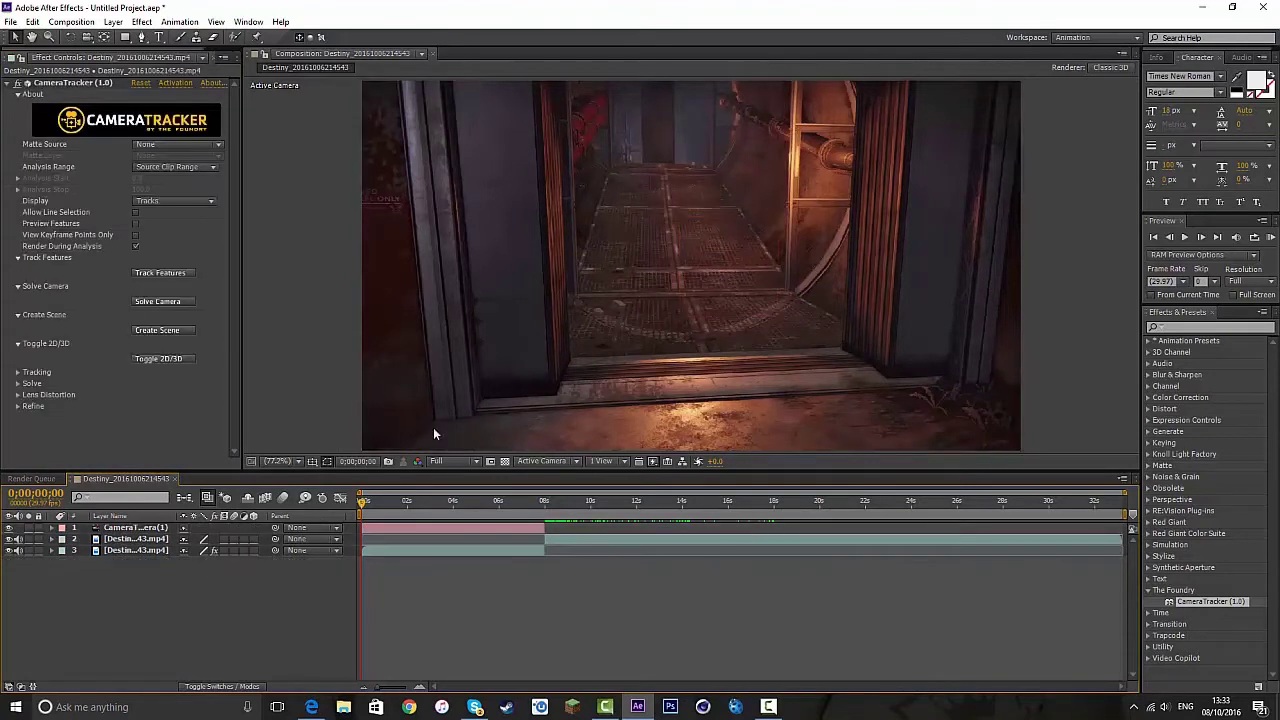
Select the footage layer and display CameraTracker's track points.
left_click(156, 550)
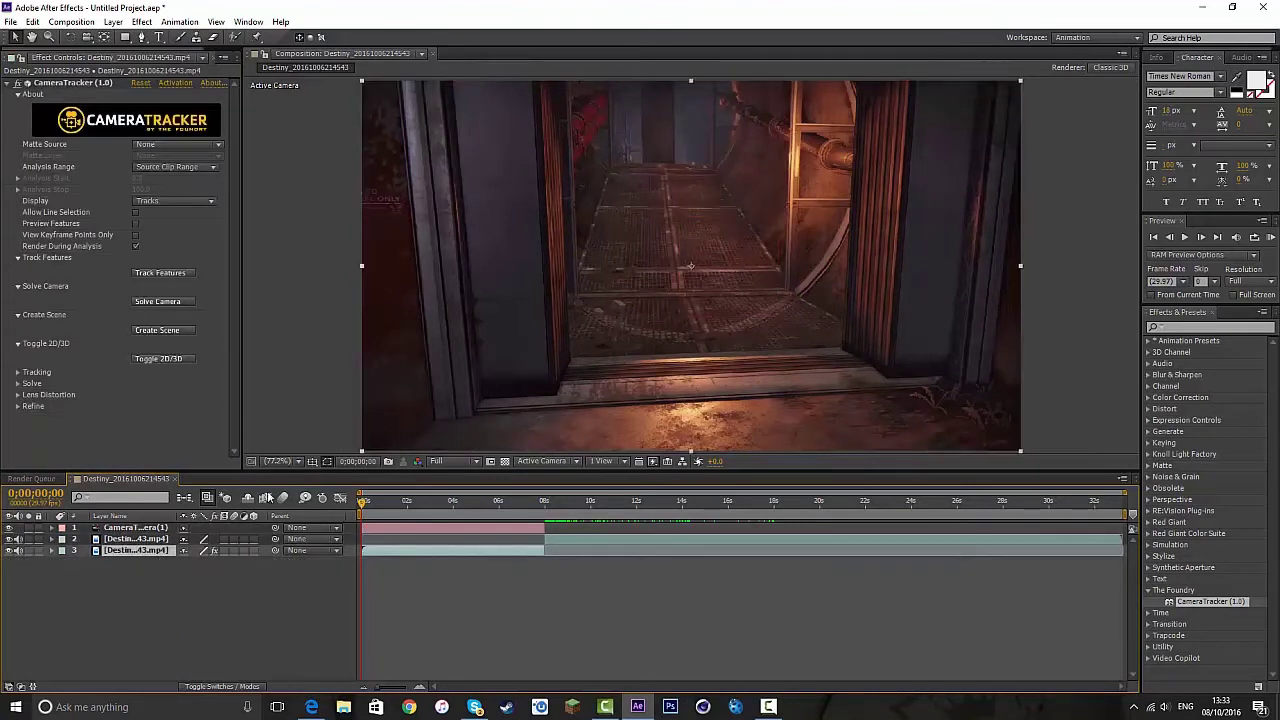
left_click(56, 84)
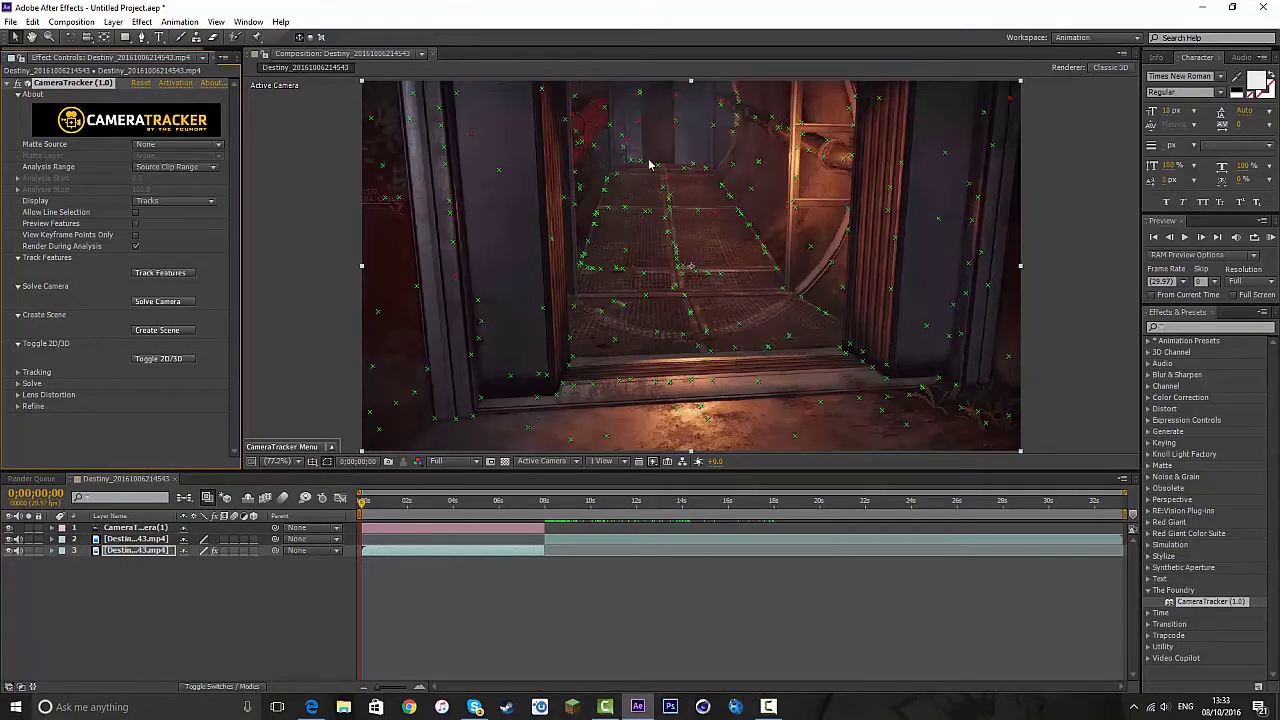
mouse_move(669, 202)
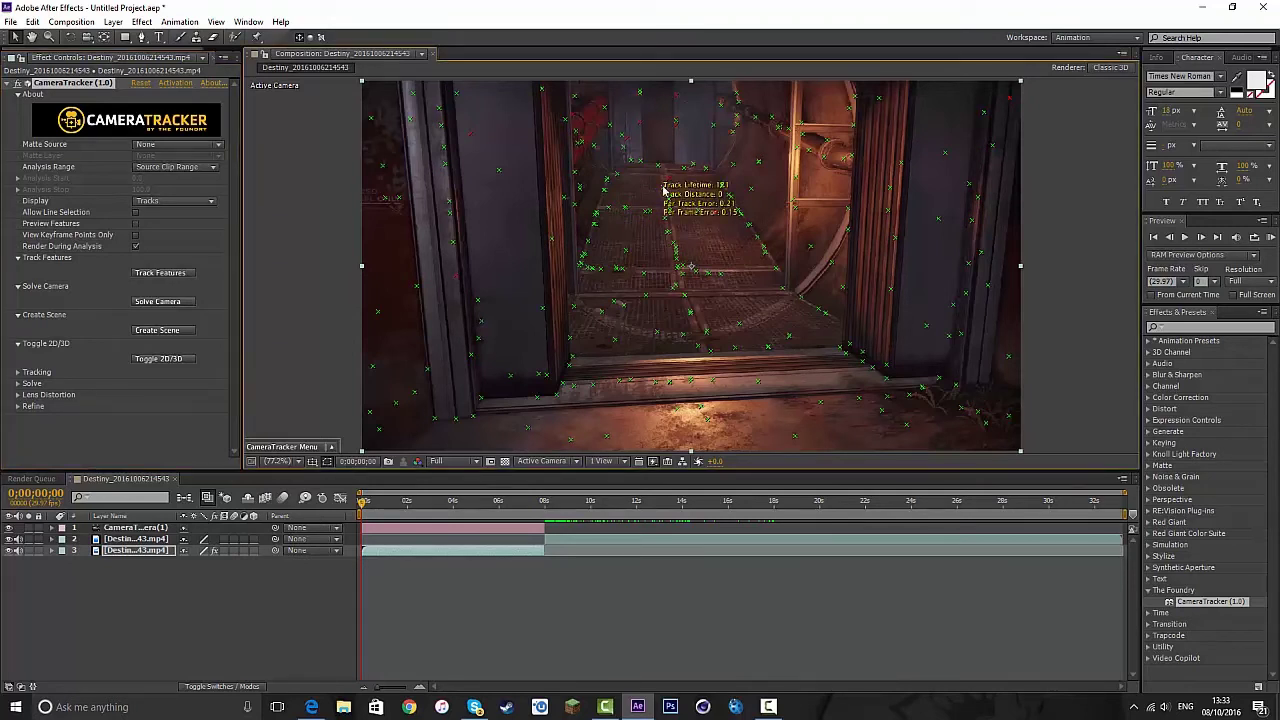
Create a null object at a floor track point and dismiss the parenting error.
right_click(664, 191)
mouse_move(712, 227)
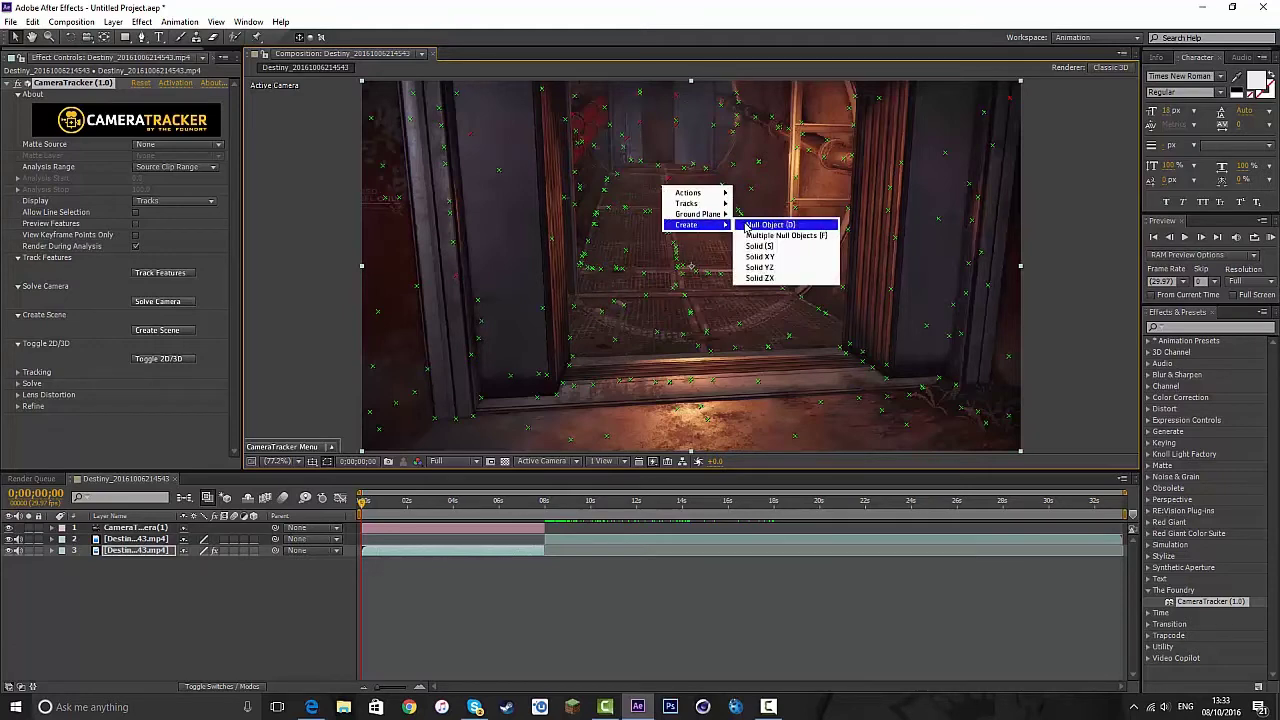
left_click(746, 227)
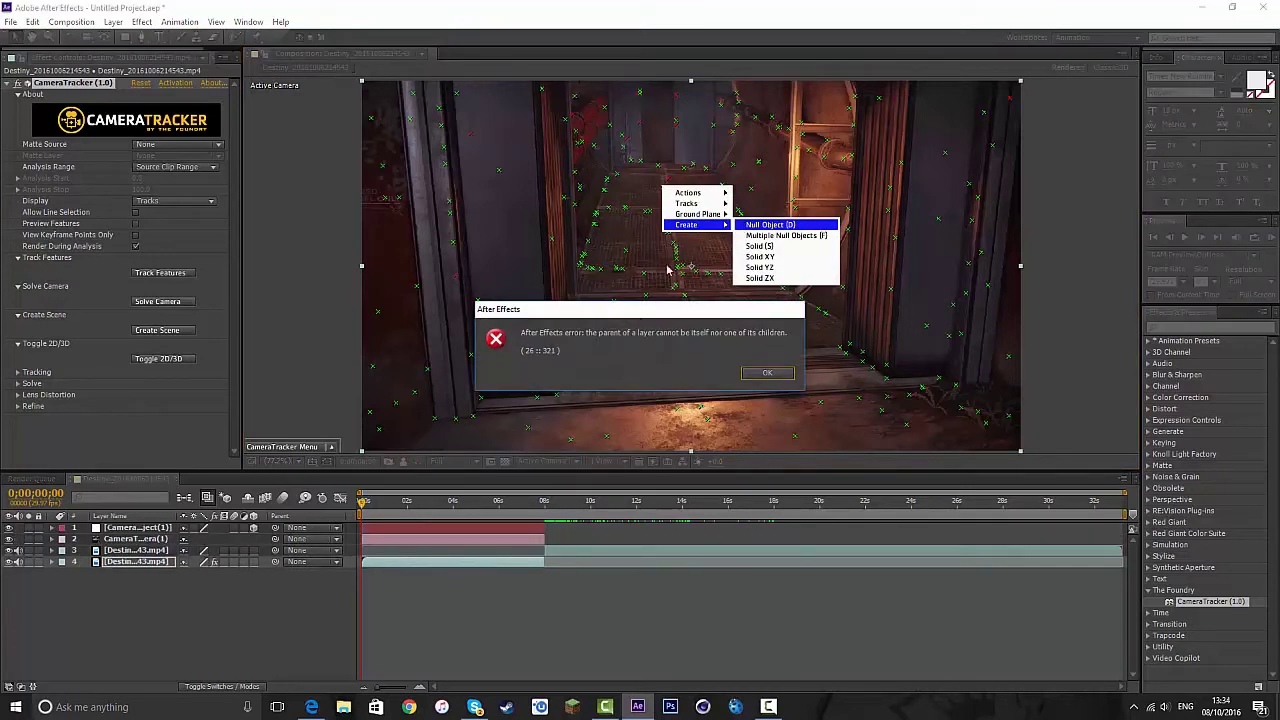
left_click(767, 373)
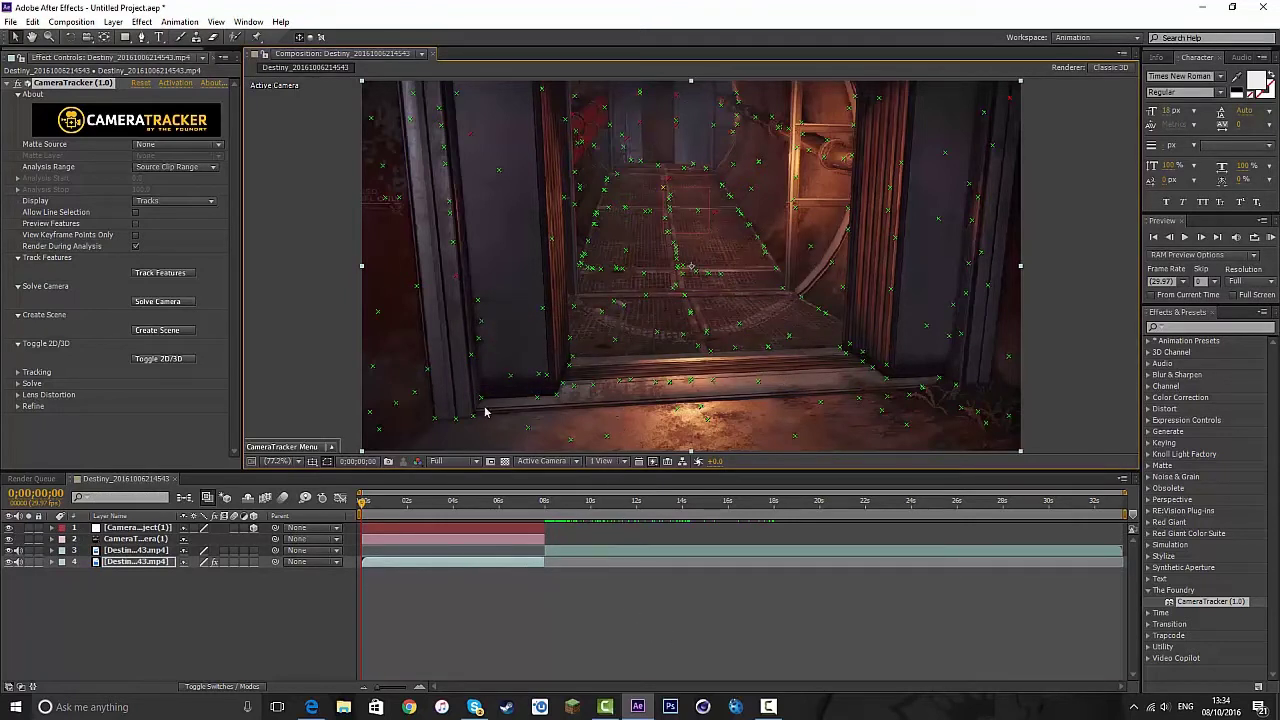
Reselect the tracked footage, create a null at another floor point, and move to 0;00;01;25.
left_click(147, 527)
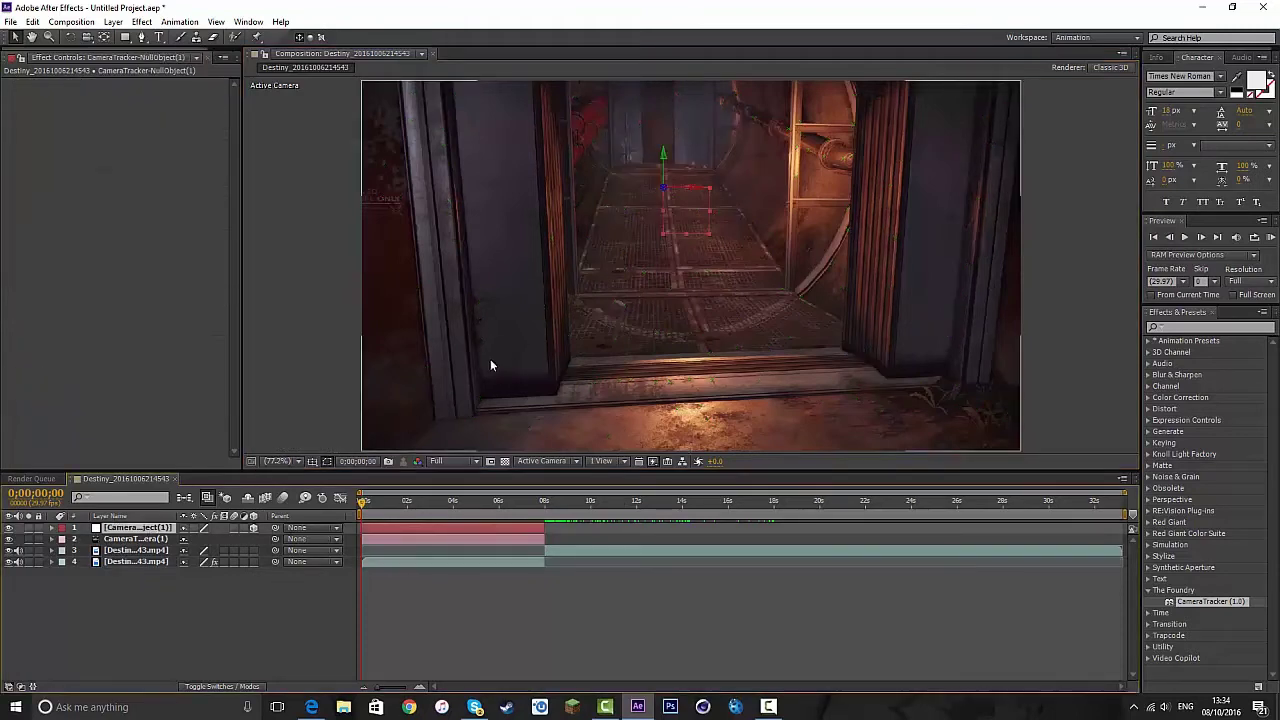
left_click(140, 551)
left_click(146, 563)
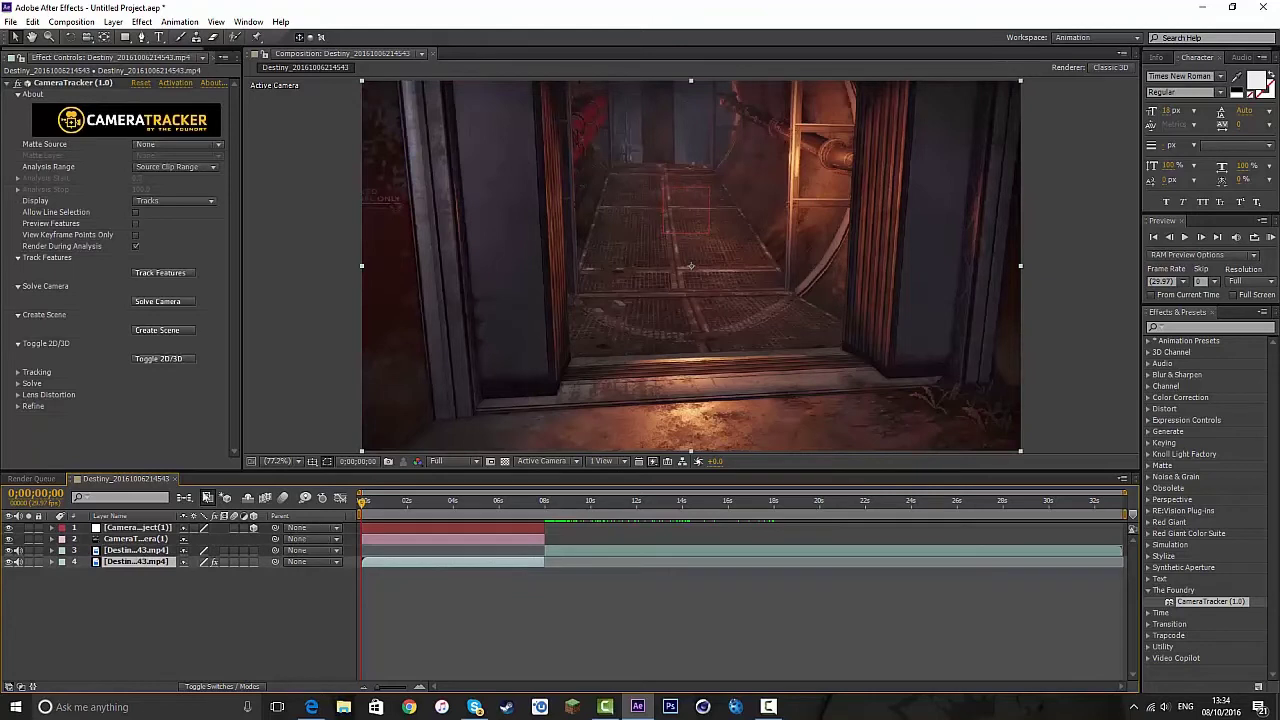
left_click(58, 83)
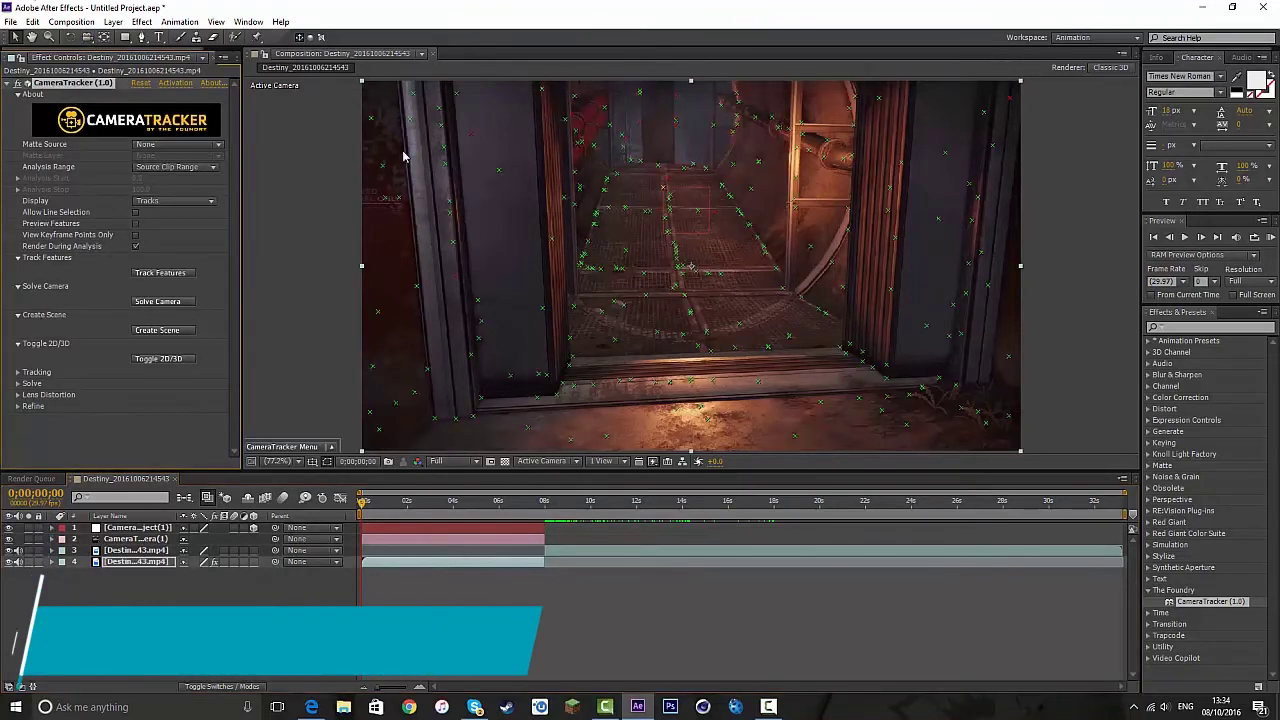
mouse_move(648, 300)
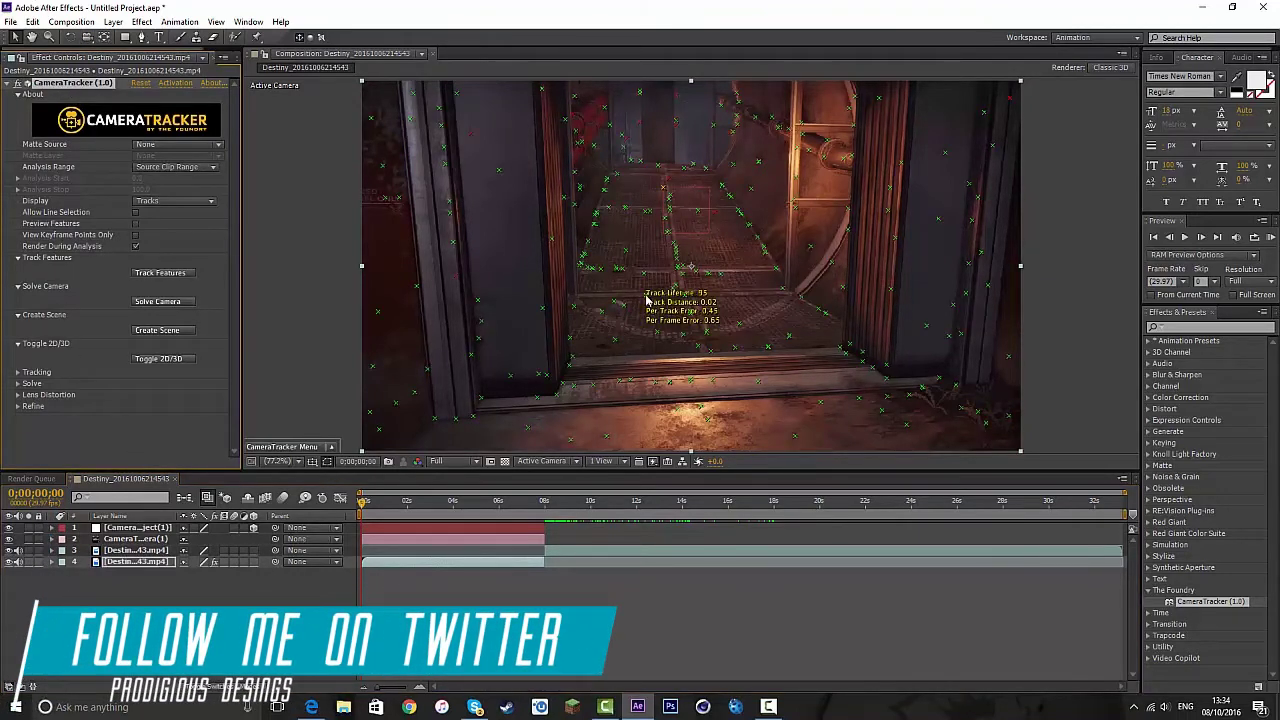
right_click(648, 300)
mouse_move(689, 336)
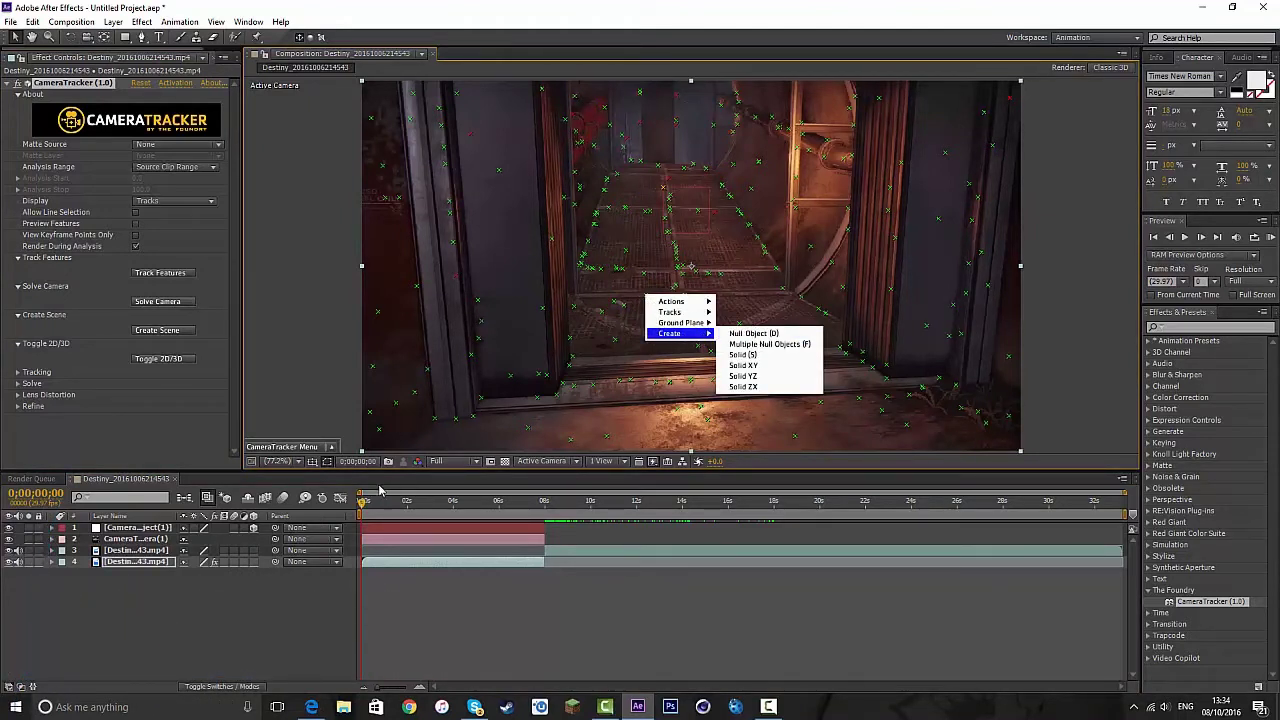
left_click(141, 529)
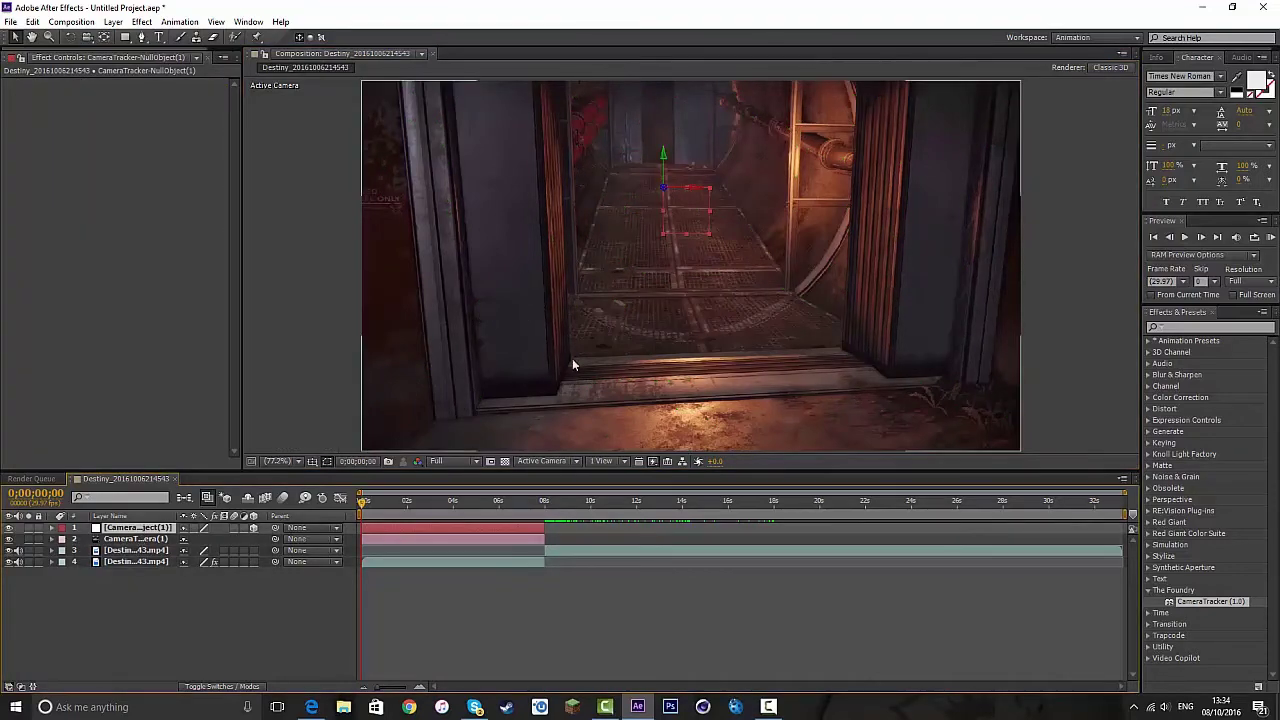
left_click_drag(362, 502, 399, 549)
key("ctrl+t")
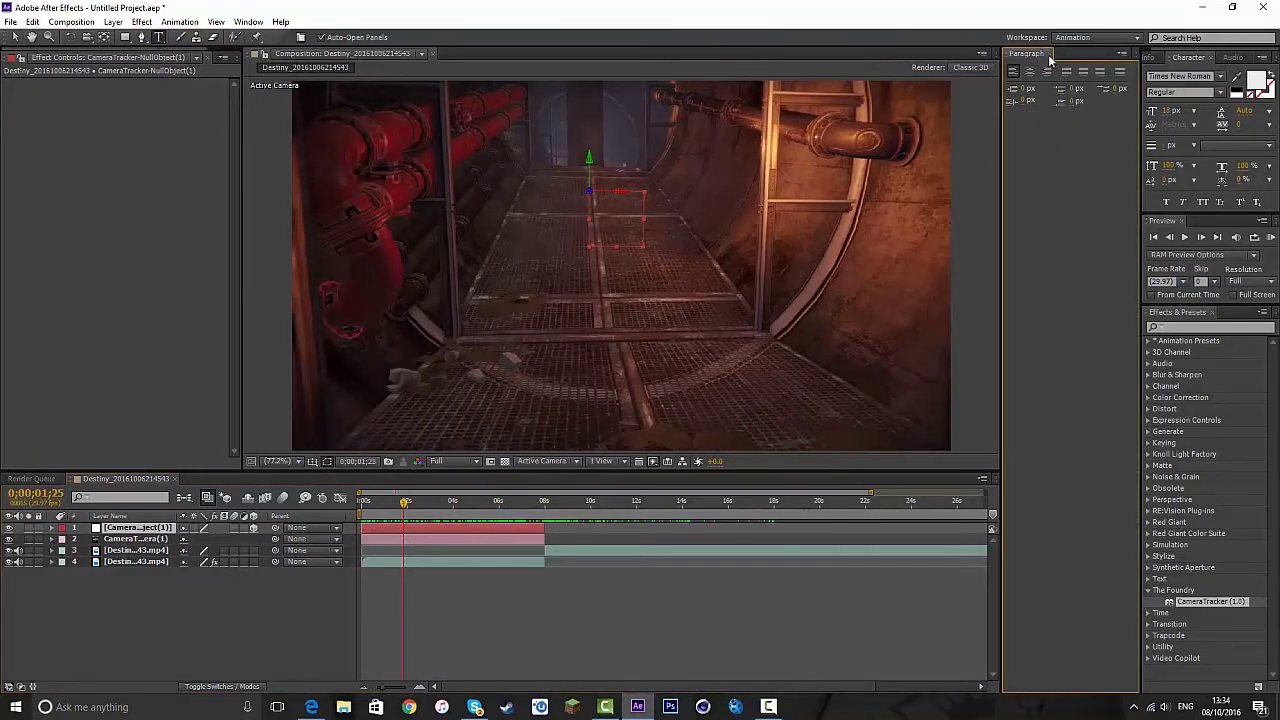
Draw a text box over the floor, enter 'n0 designs', and move it down.
left_click(1050, 53)
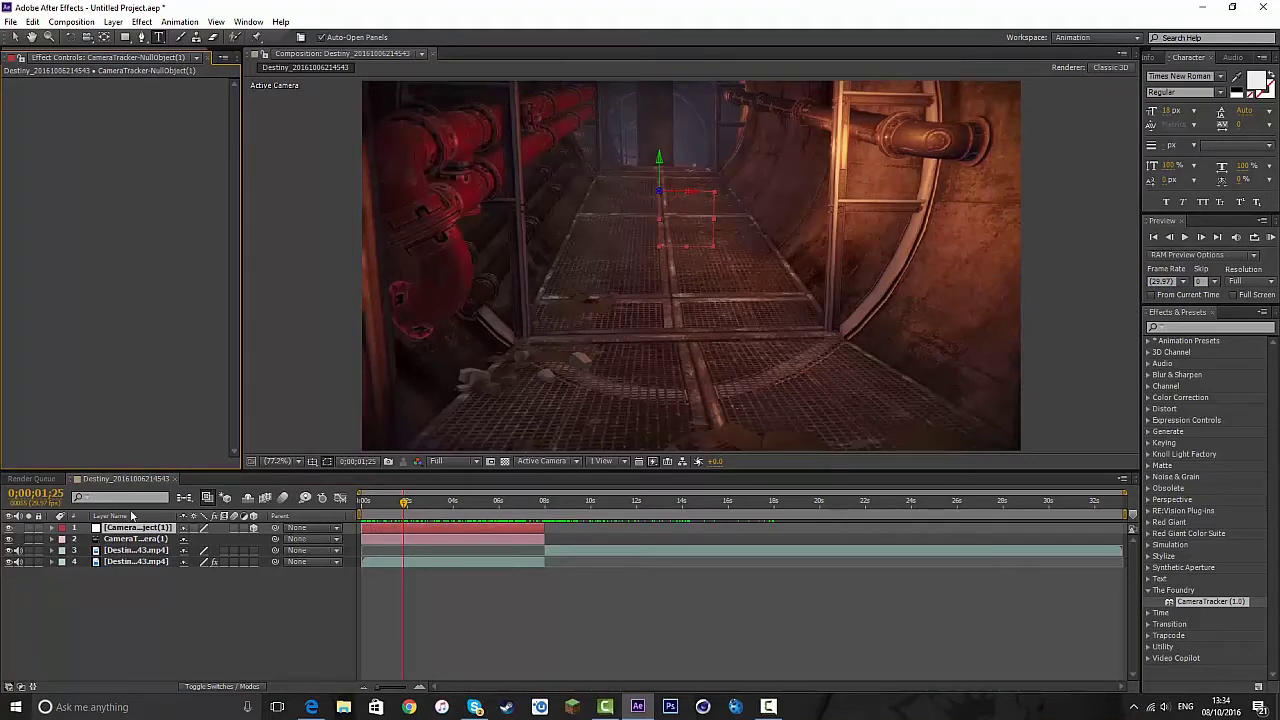
left_click_drag(596, 172, 756, 243)
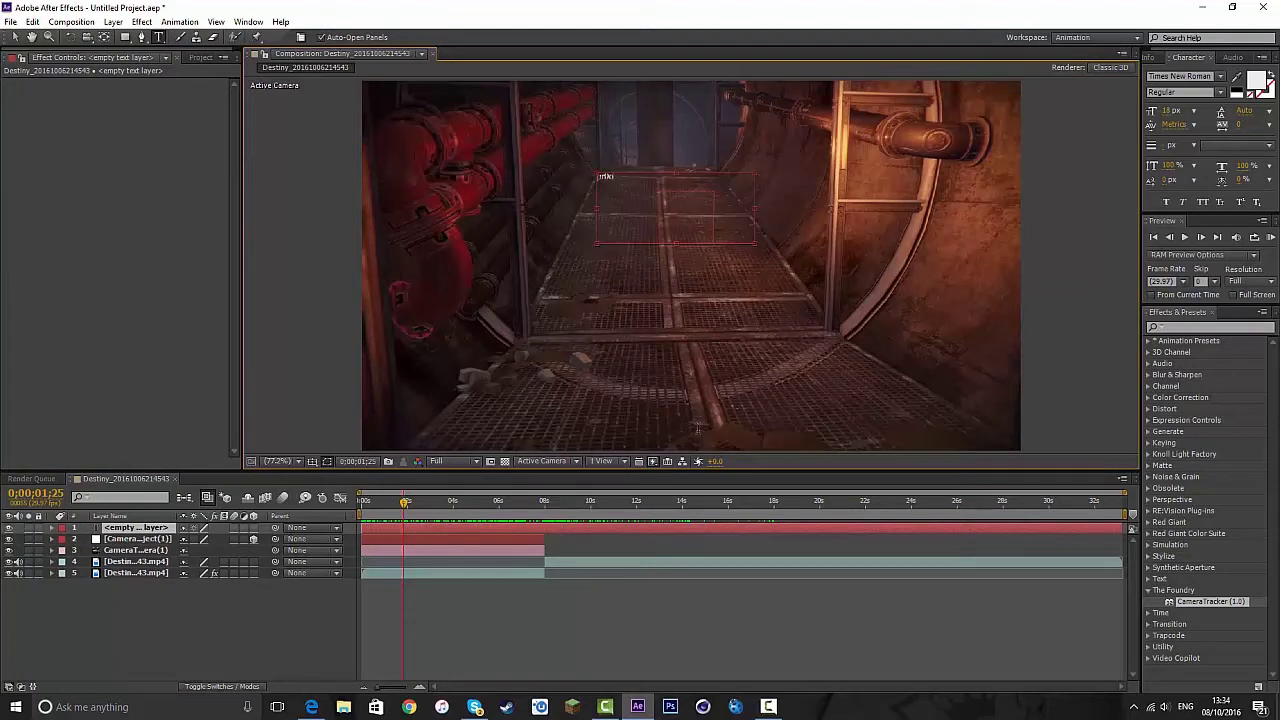
type("n0 designs")
left_click(15, 37)
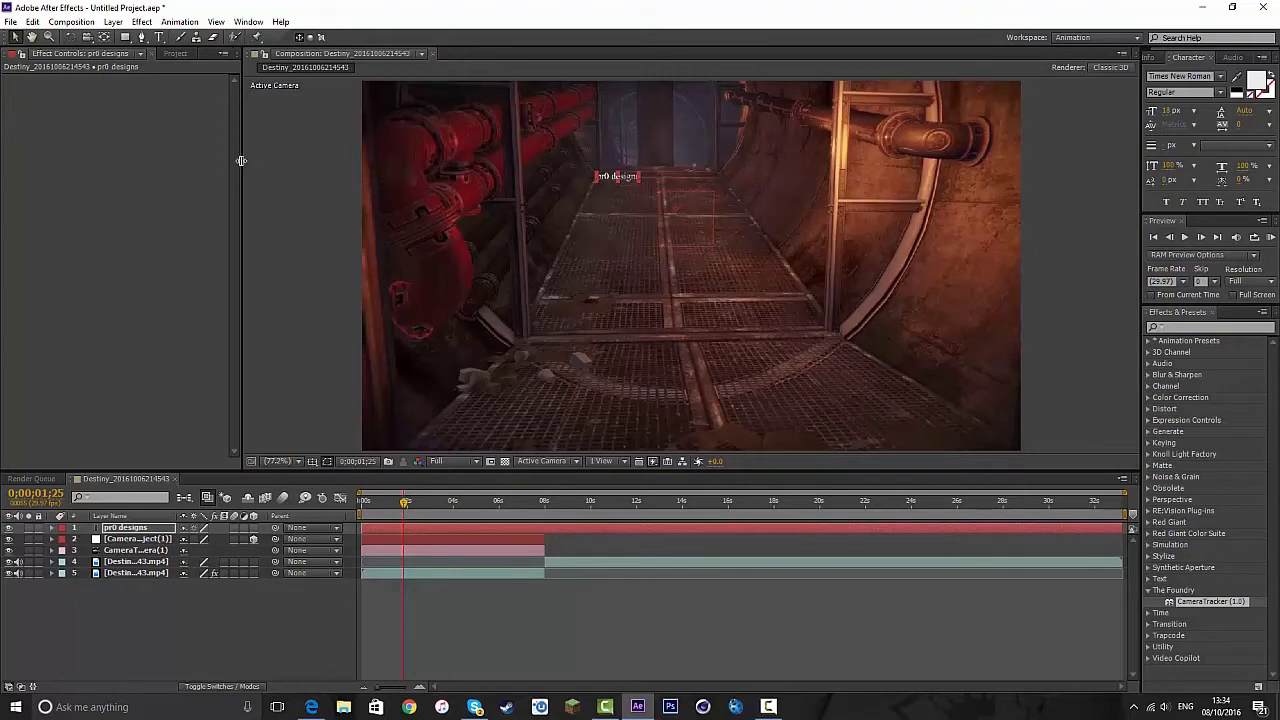
left_click_drag(243, 158, 176, 158)
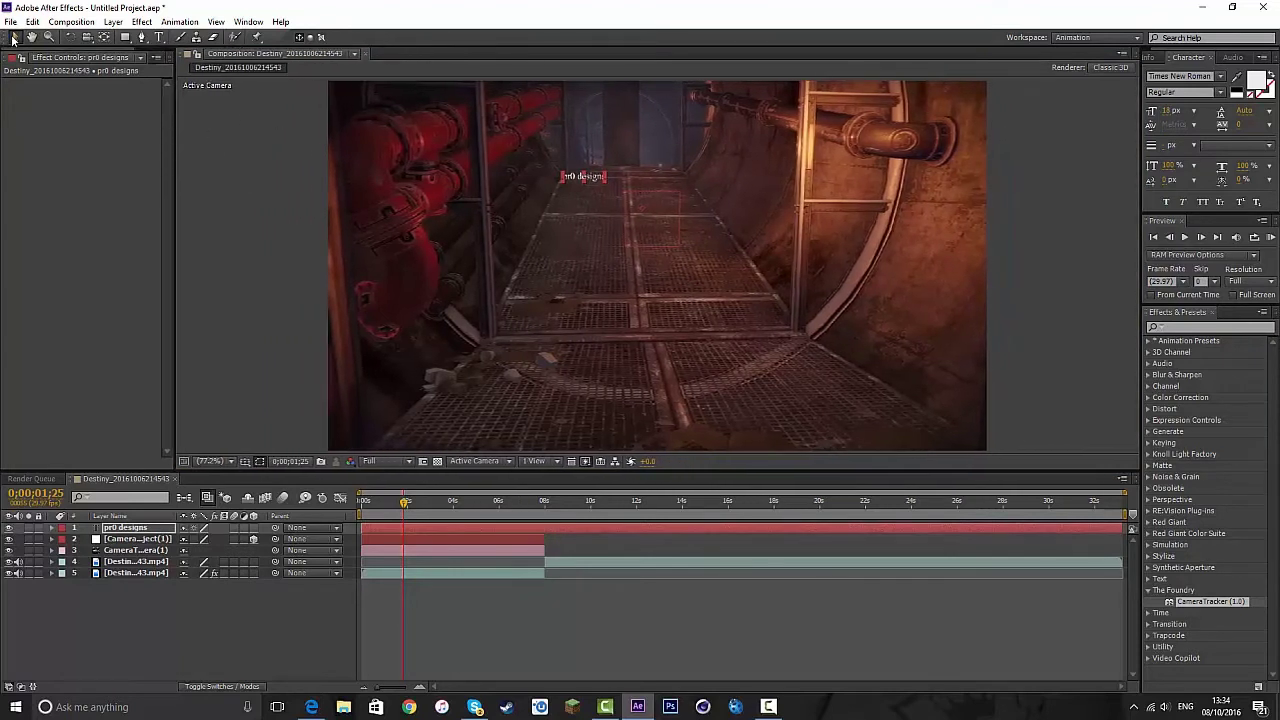
left_click_drag(573, 176, 628, 228)
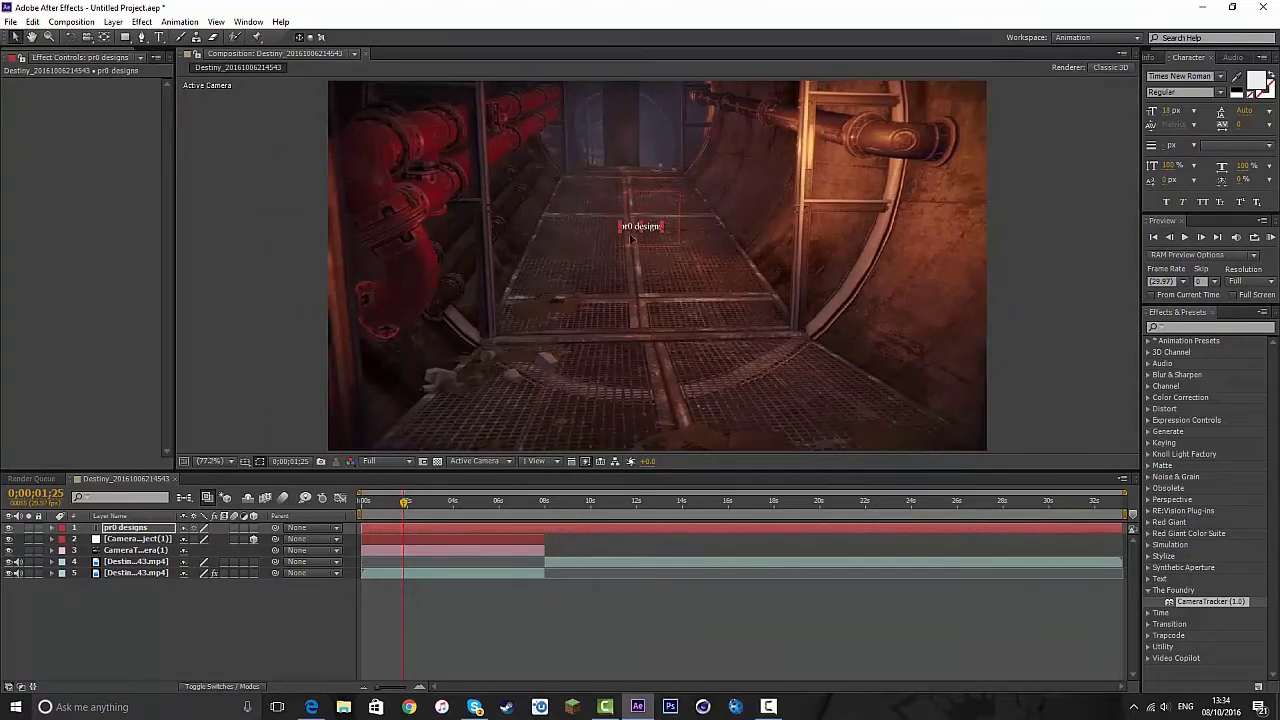
Correct the text to 'pro designs', set it to 62 px, and reposition it.
double_click(630, 233)
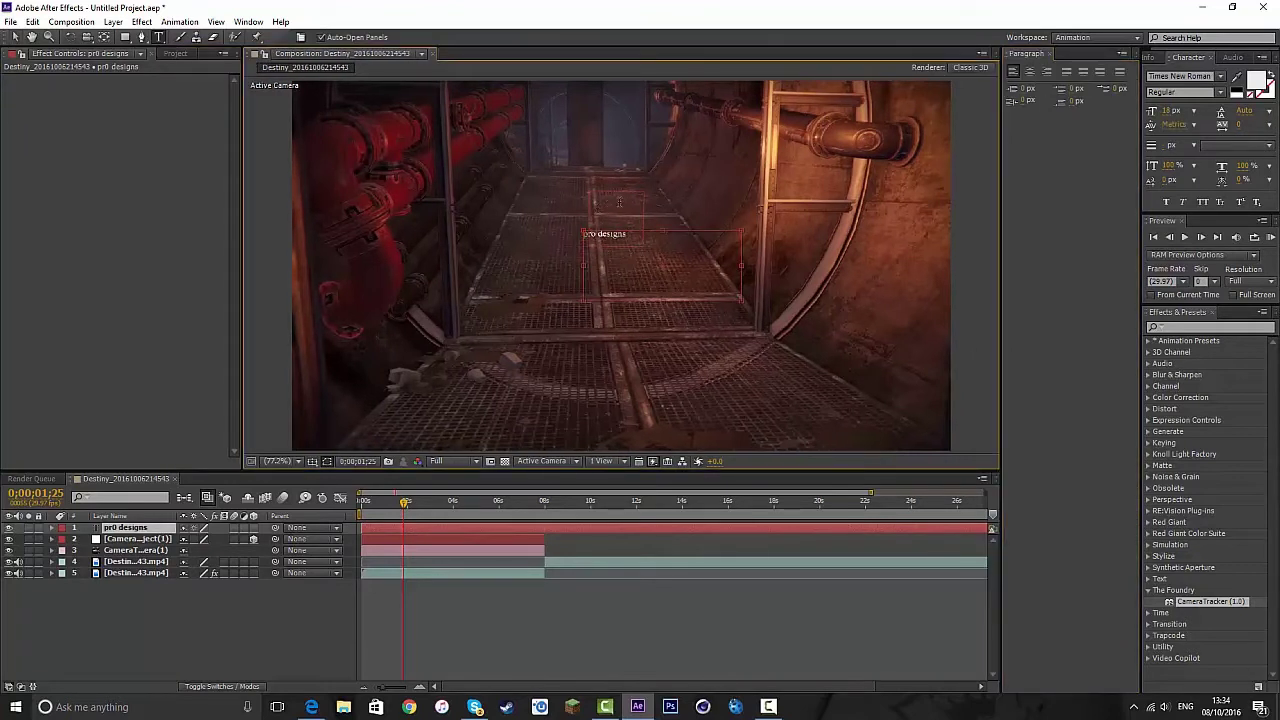
left_click(1050, 55)
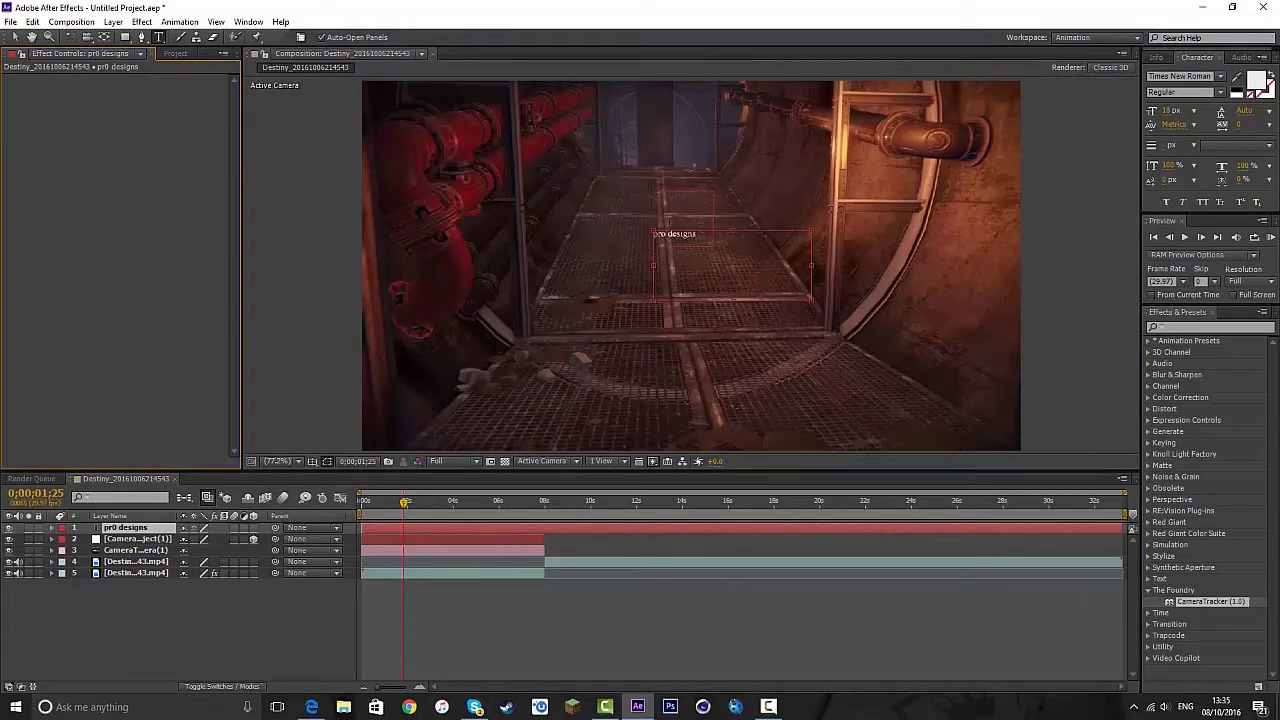
left_click_drag(699, 233, 640, 237)
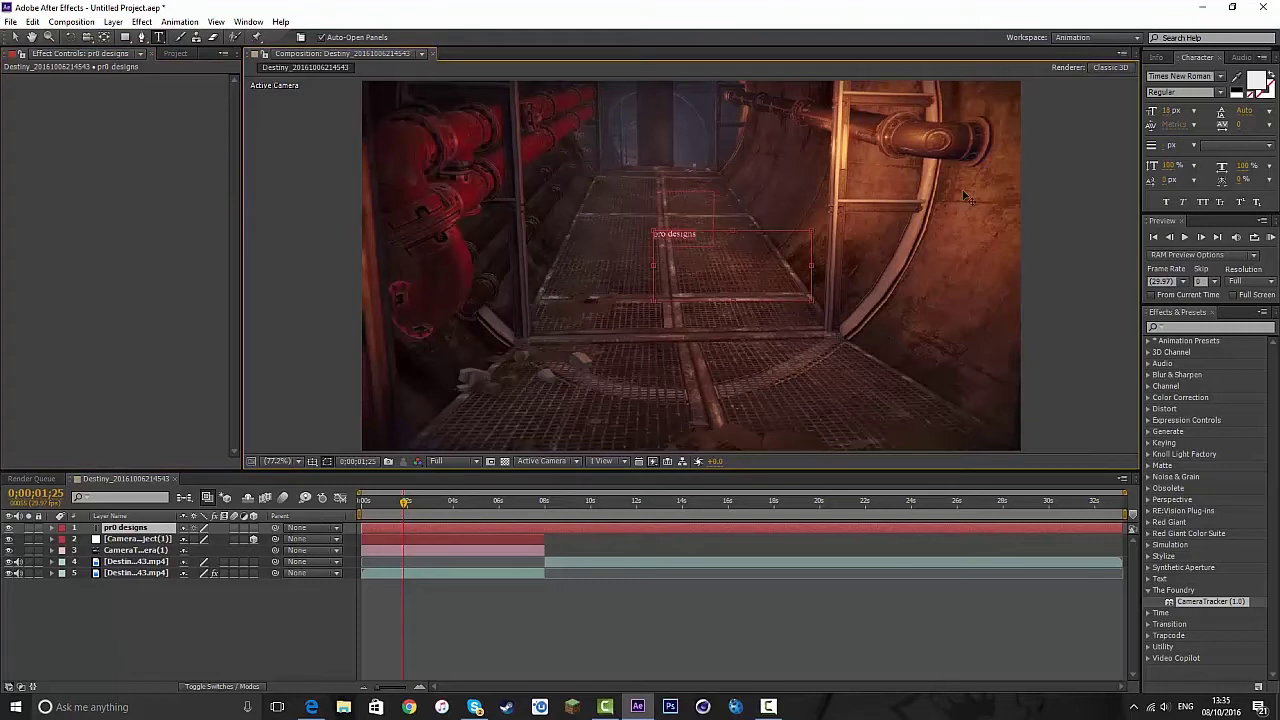
left_click_drag(1166, 115, 1210, 115)
left_click(15, 36)
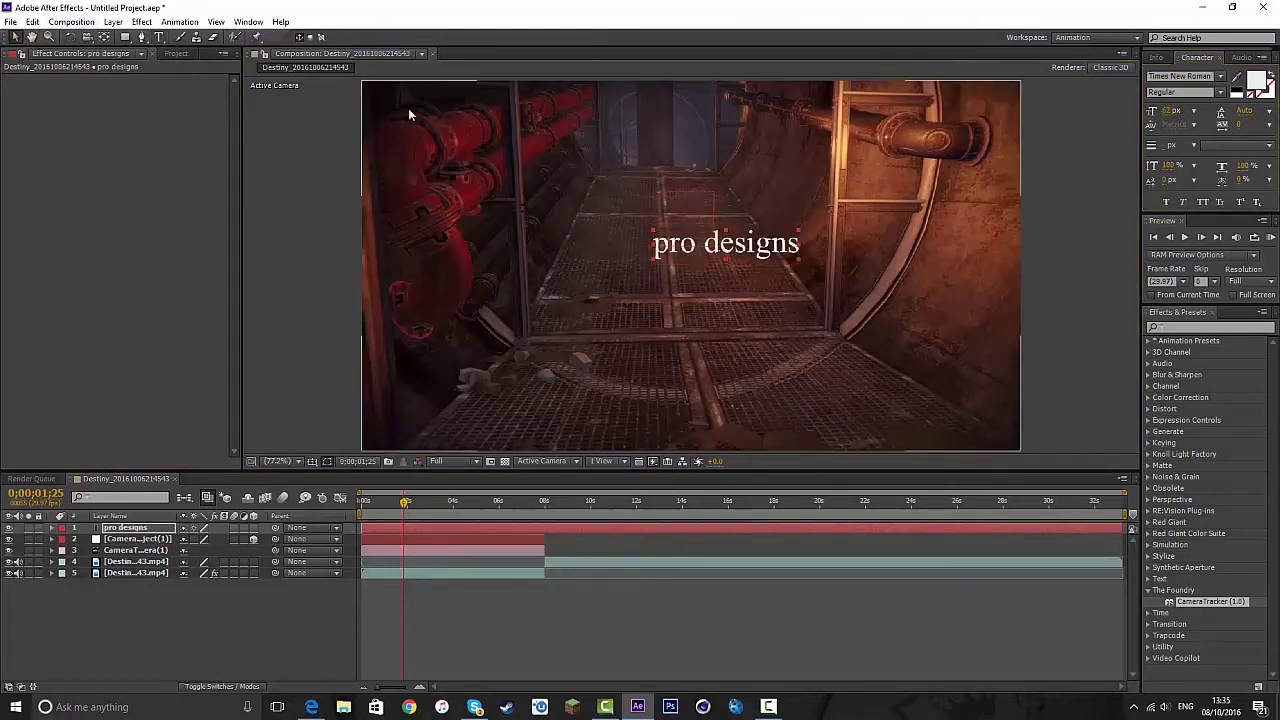
left_click_drag(693, 252, 644, 230)
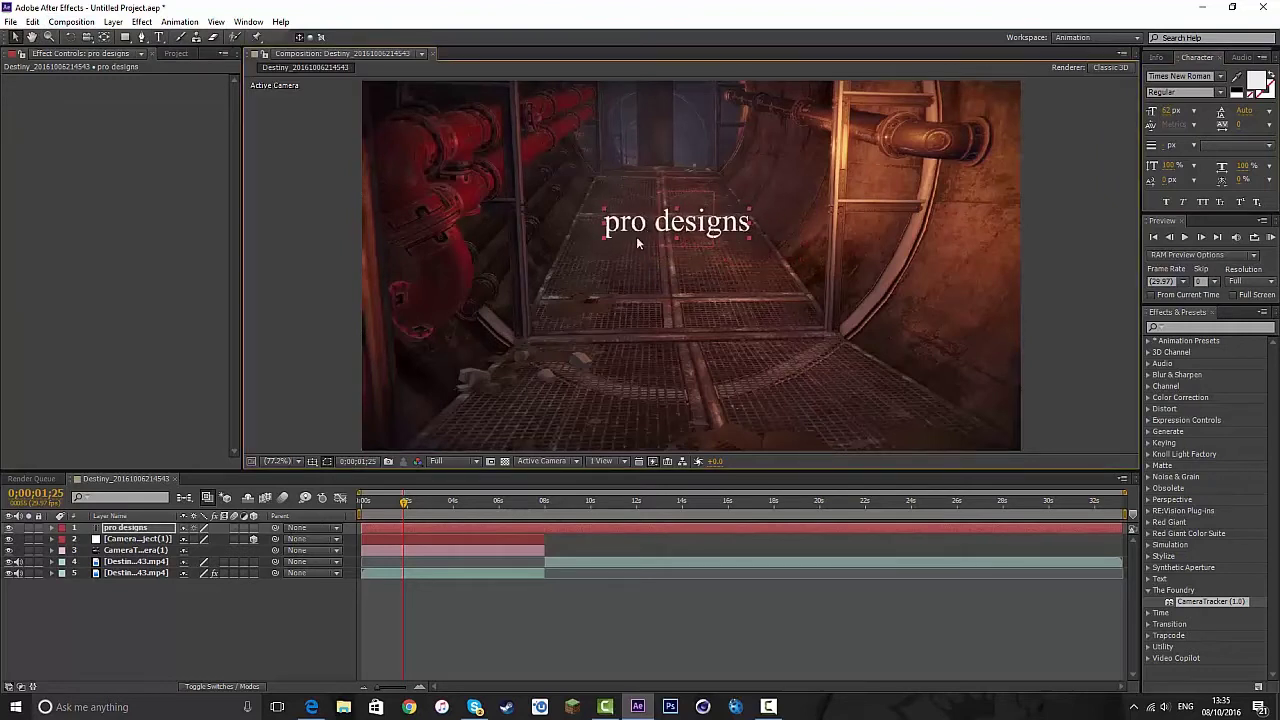
Make the pro designs text a 3D layer and switch the viewer to 4 Views.
left_click(254, 528)
left_click(604, 461)
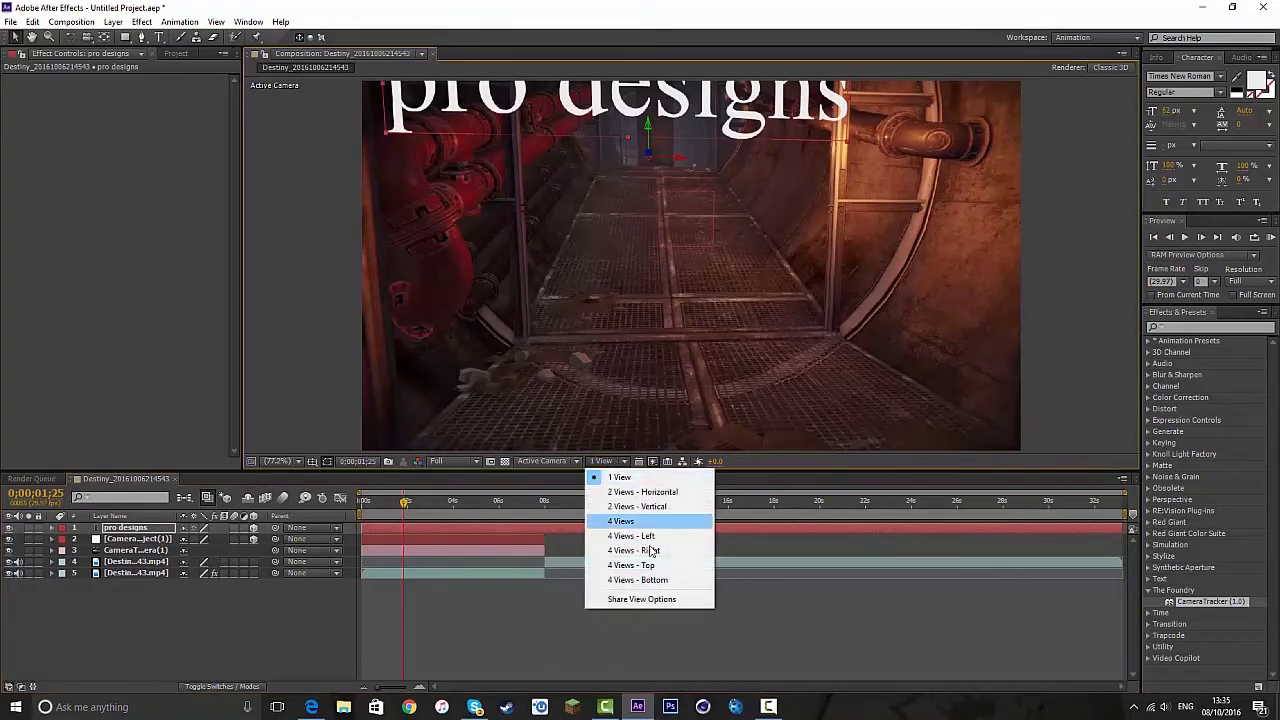
left_click(621, 521)
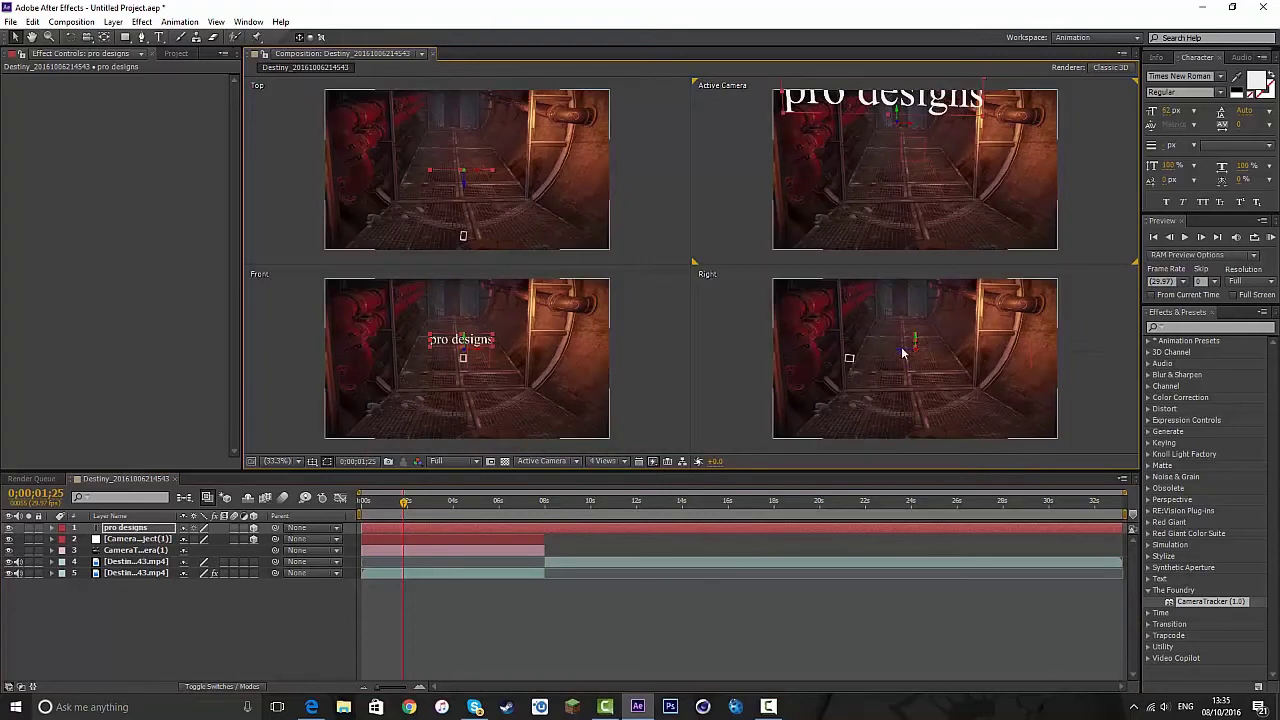
Drag the text's Z axis back in the Right view so it appears smaller.
left_click_drag(905, 352, 918, 352)
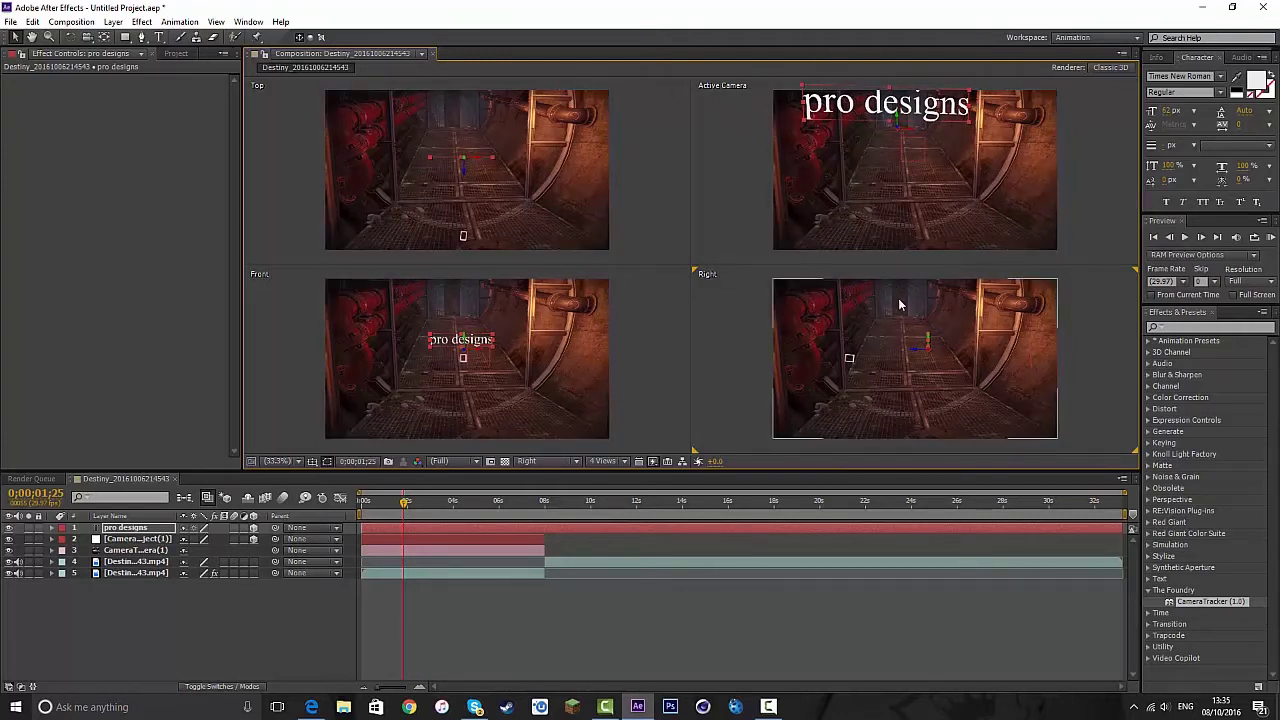
left_click_drag(917, 353, 949, 353)
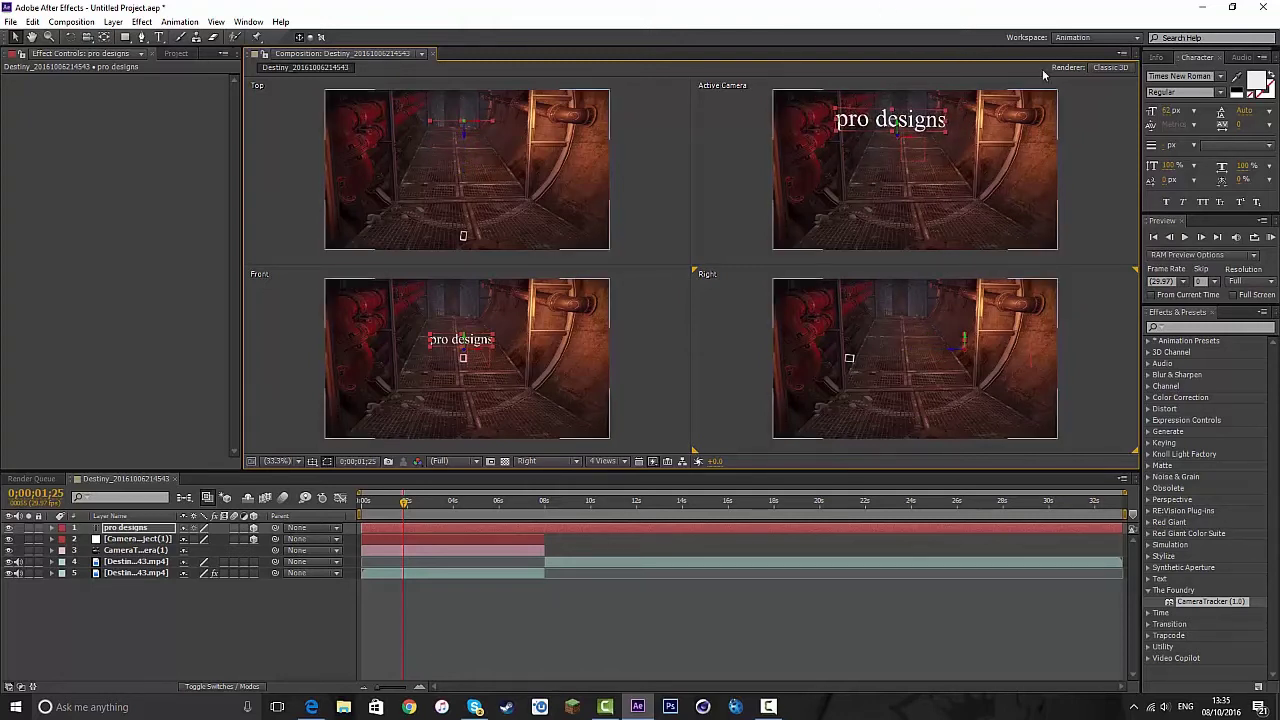
left_click(617, 464)
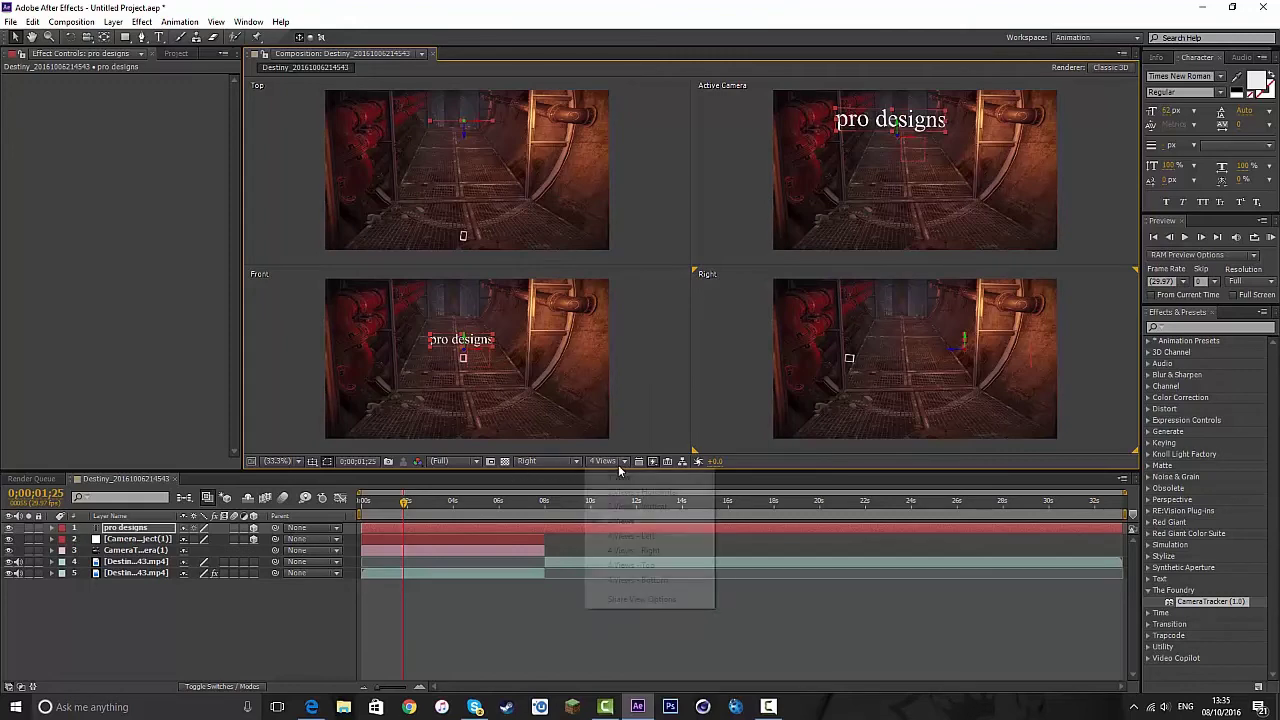
Return to 1 View, reduce the font size, and slide the text right over the walkway.
left_click(620, 480)
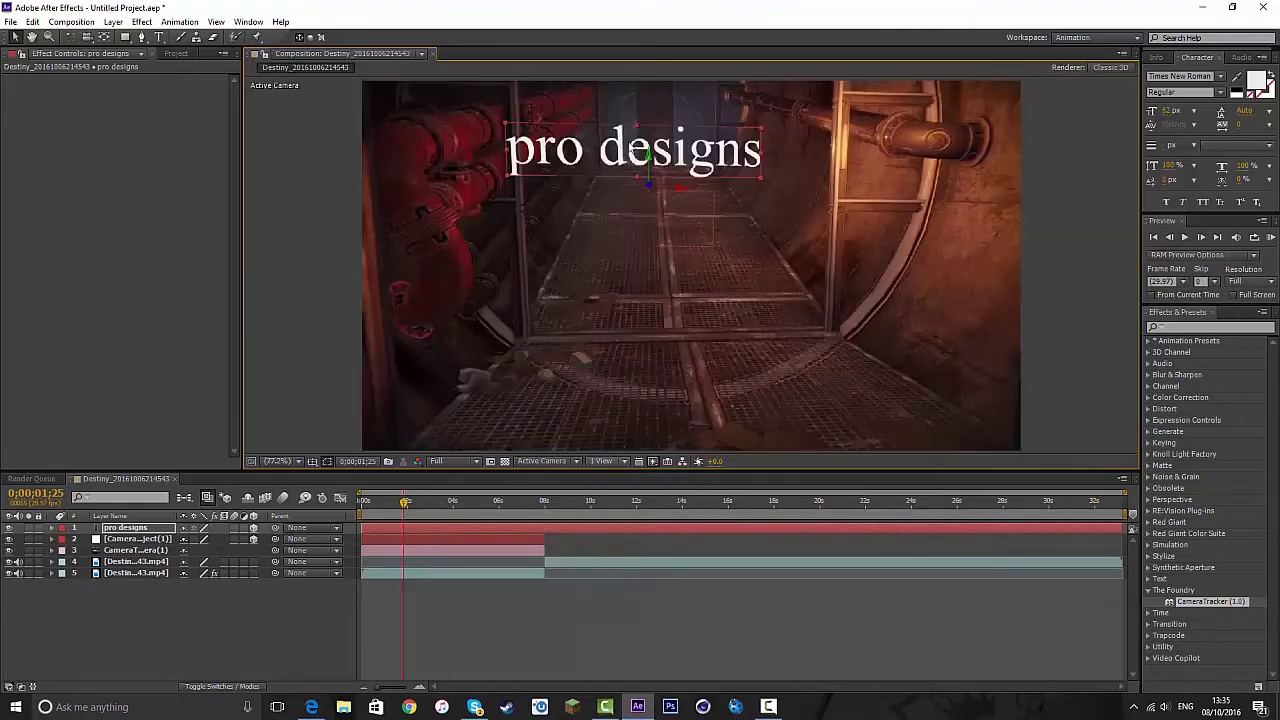
left_click_drag(664, 189, 684, 211)
left_click_drag(1166, 113, 1150, 113)
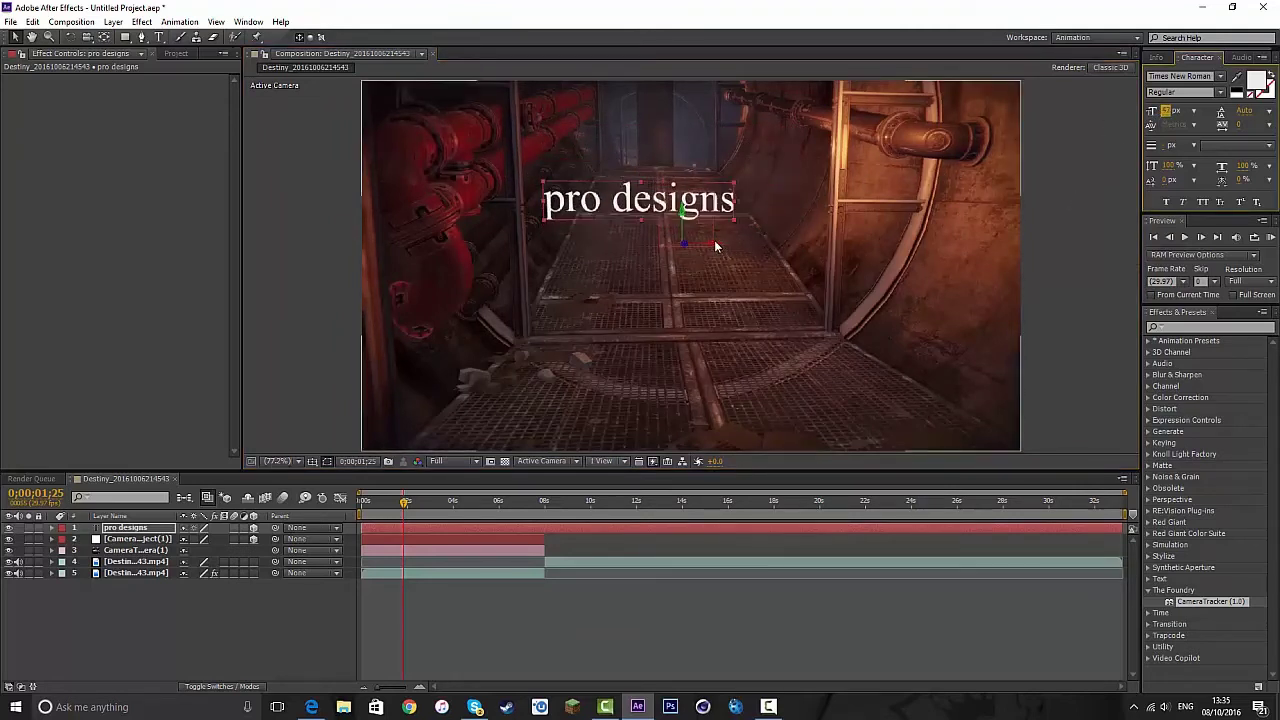
left_click_drag(715, 246, 732, 247)
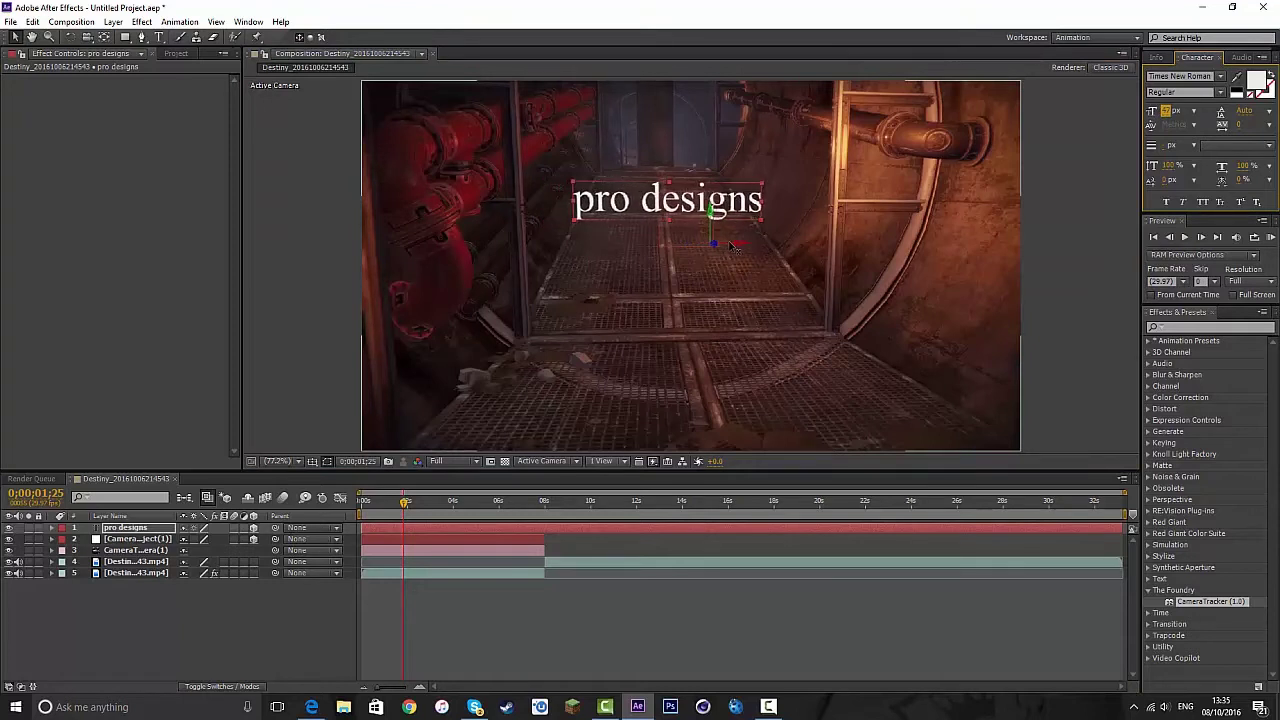
left_click_drag(1168, 113, 1158, 112)
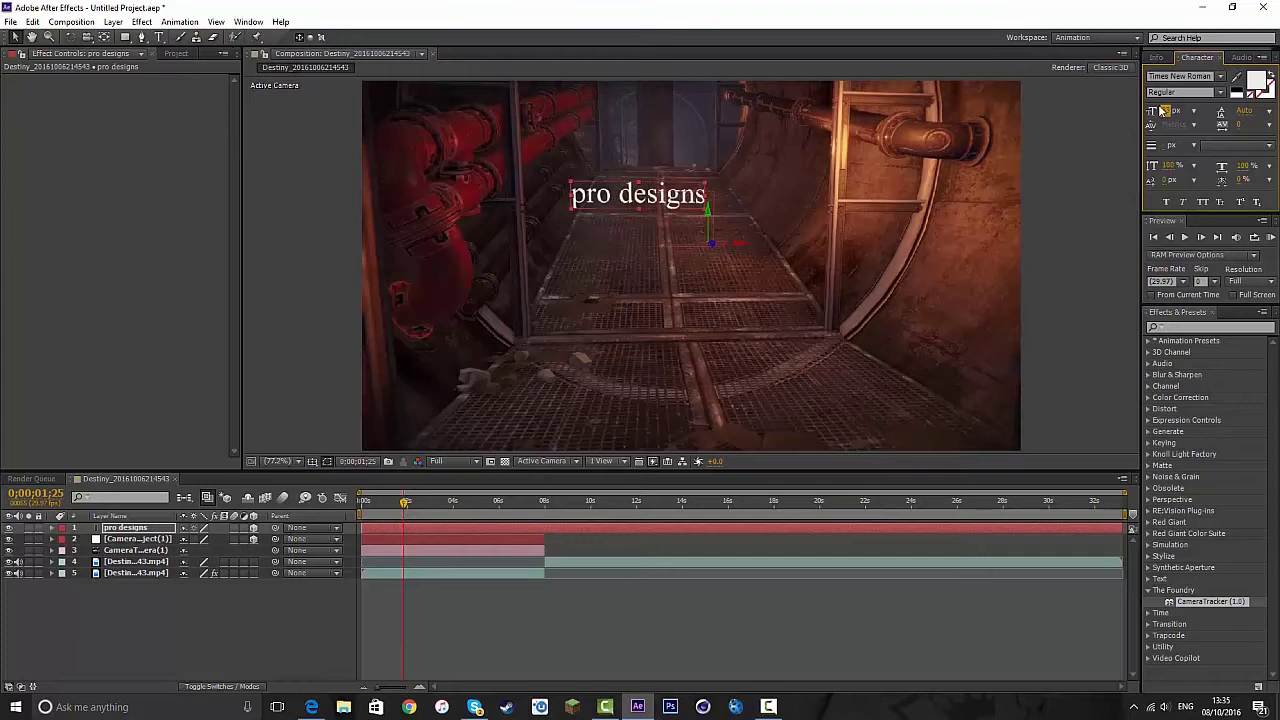
left_click_drag(1158, 112, 1168, 112)
left_click_drag(741, 245, 752, 247)
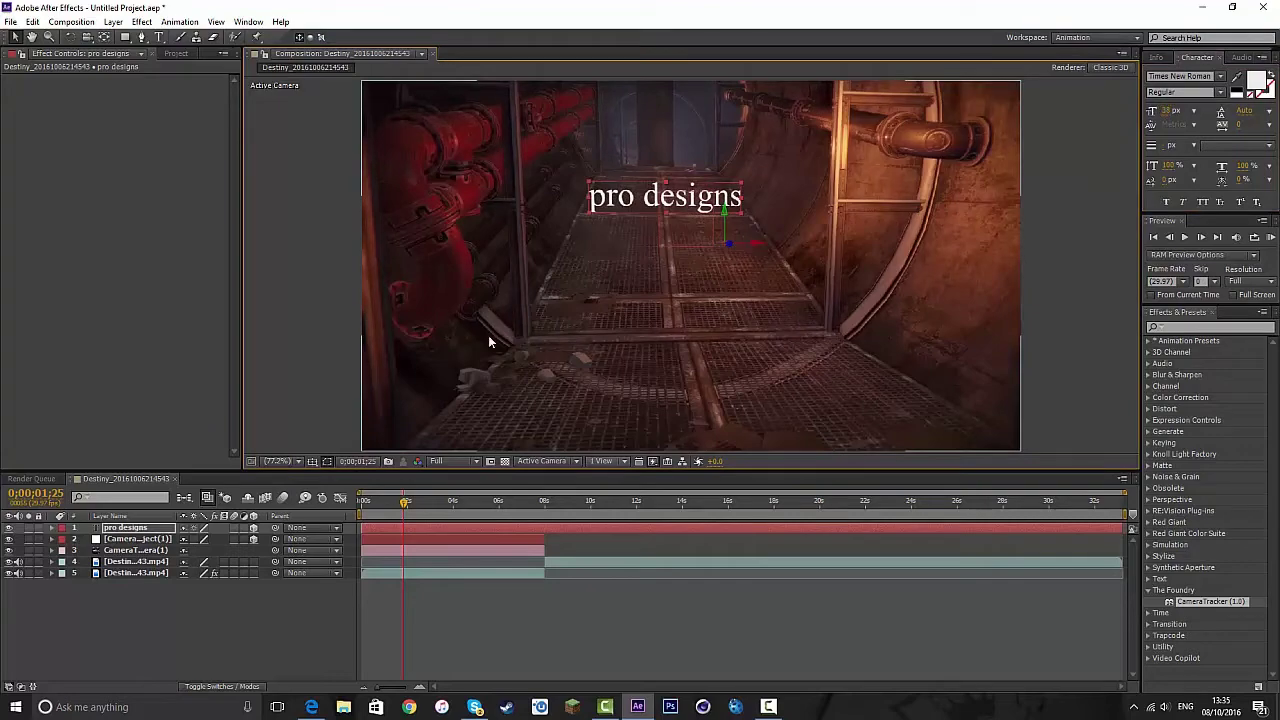
Trim the text layer's out-point to just before the cut with Alt+], then review its timing.
left_click_drag(372, 505, 549, 572)
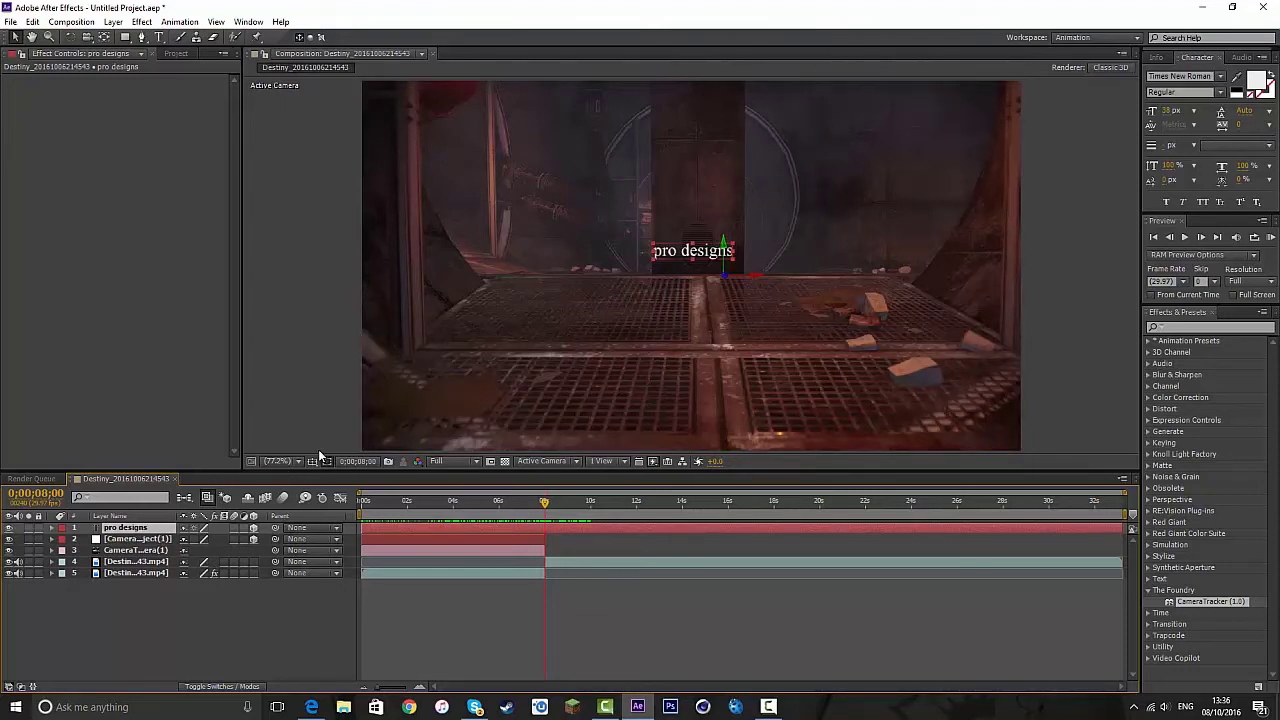
key("alt+bracketright")
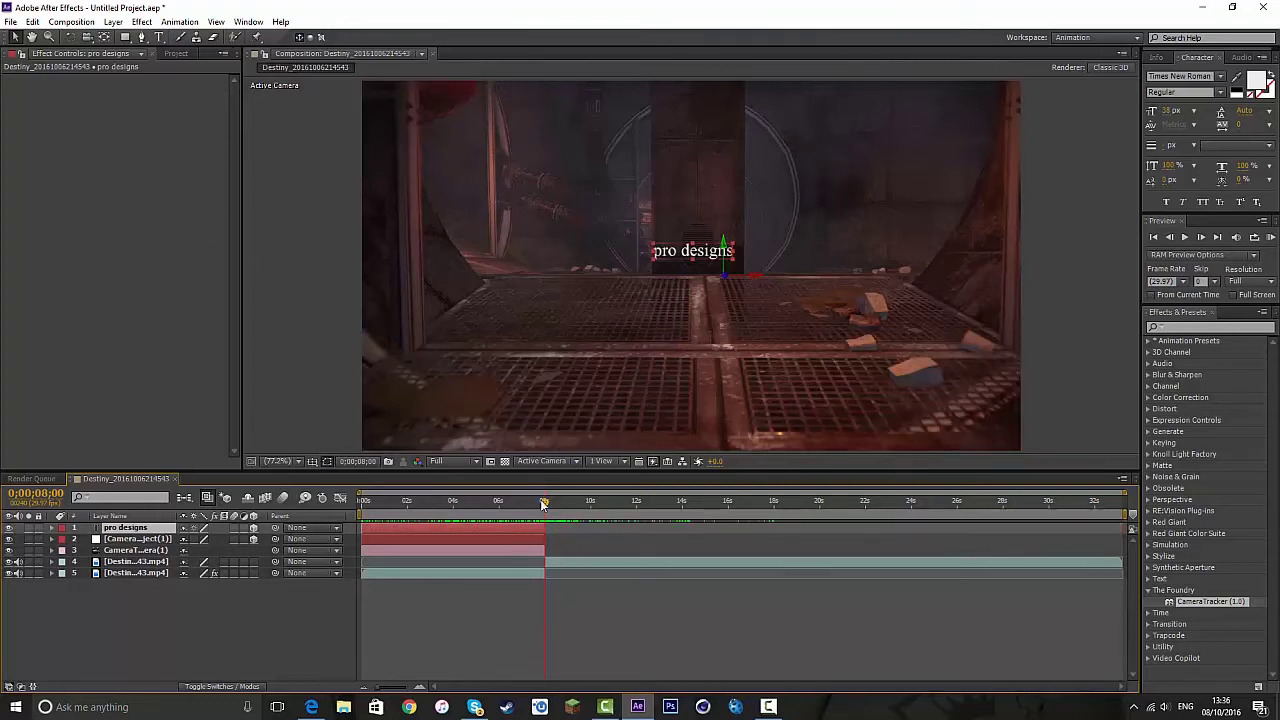
left_click_drag(395, 688, 413, 688)
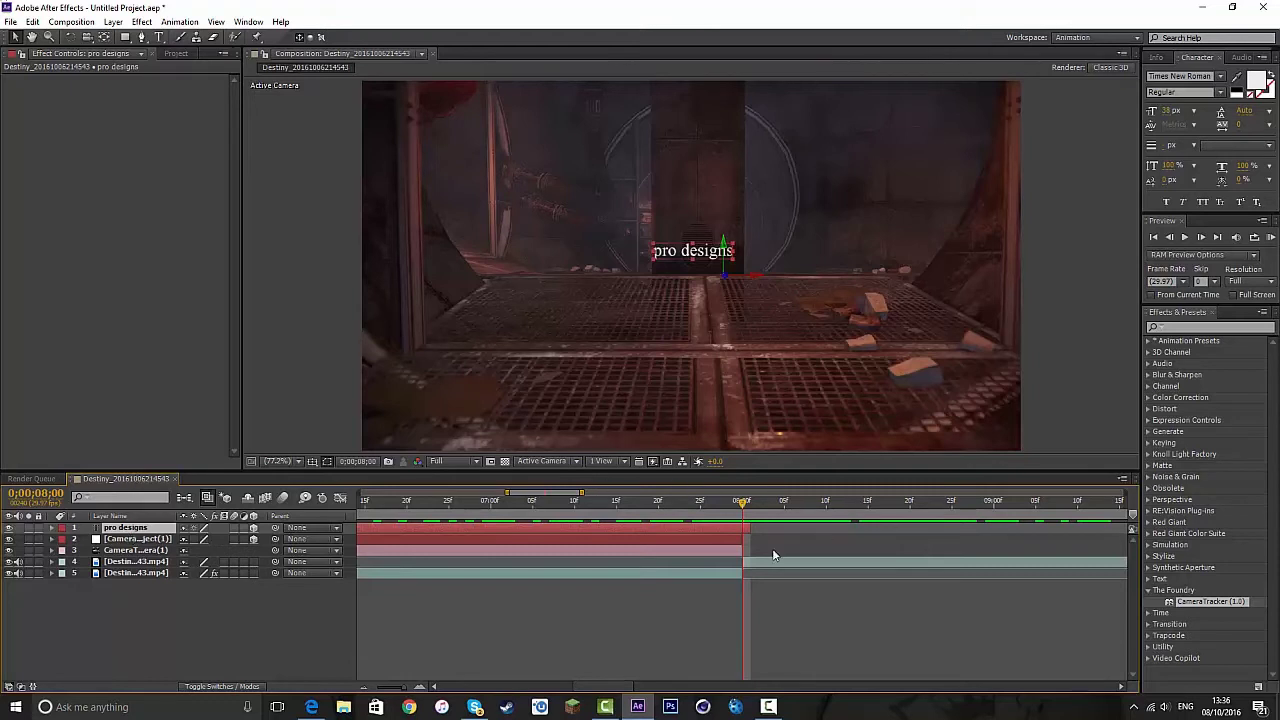
left_click_drag(748, 527, 741, 530)
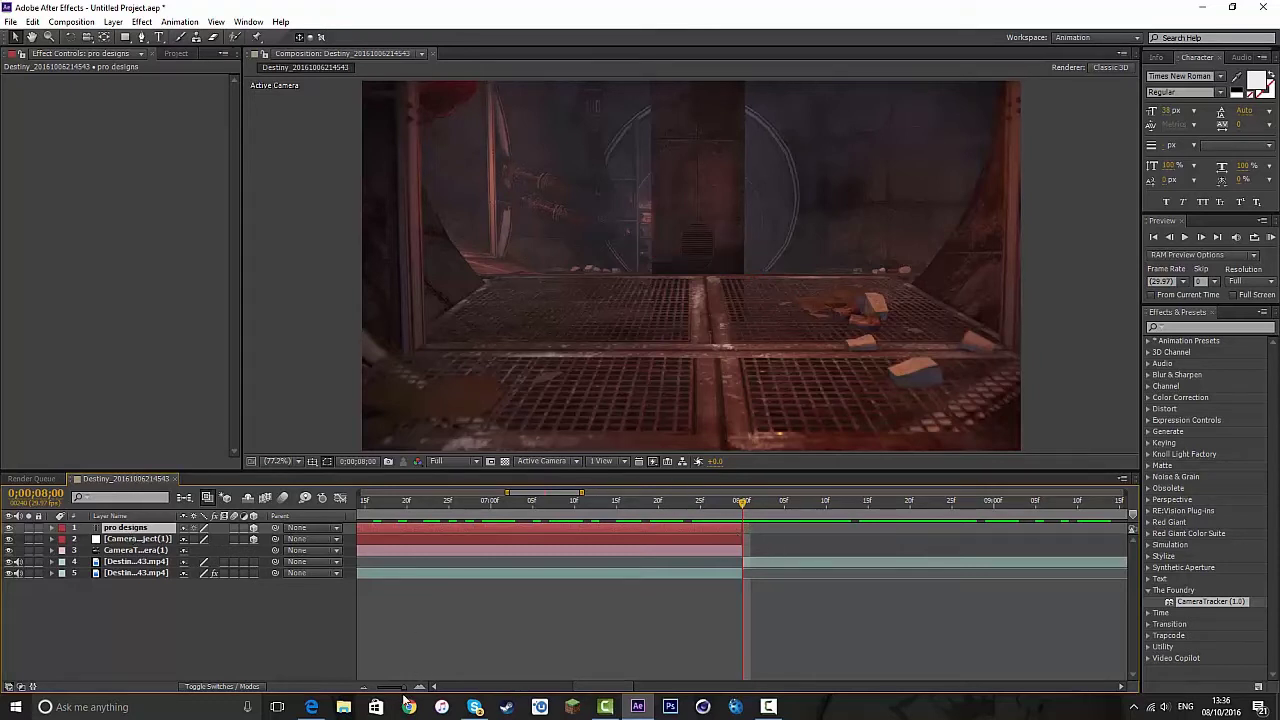
left_click_drag(403, 686, 368, 686)
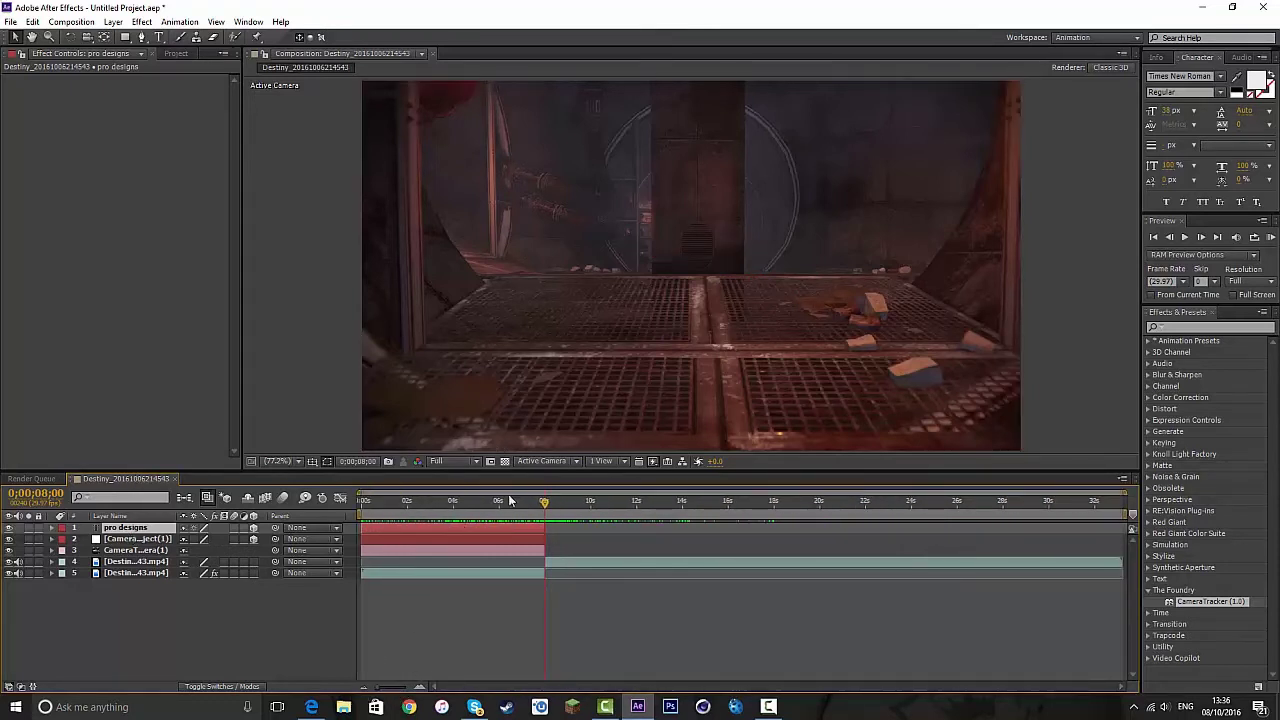
left_click_drag(397, 507, 530, 538)
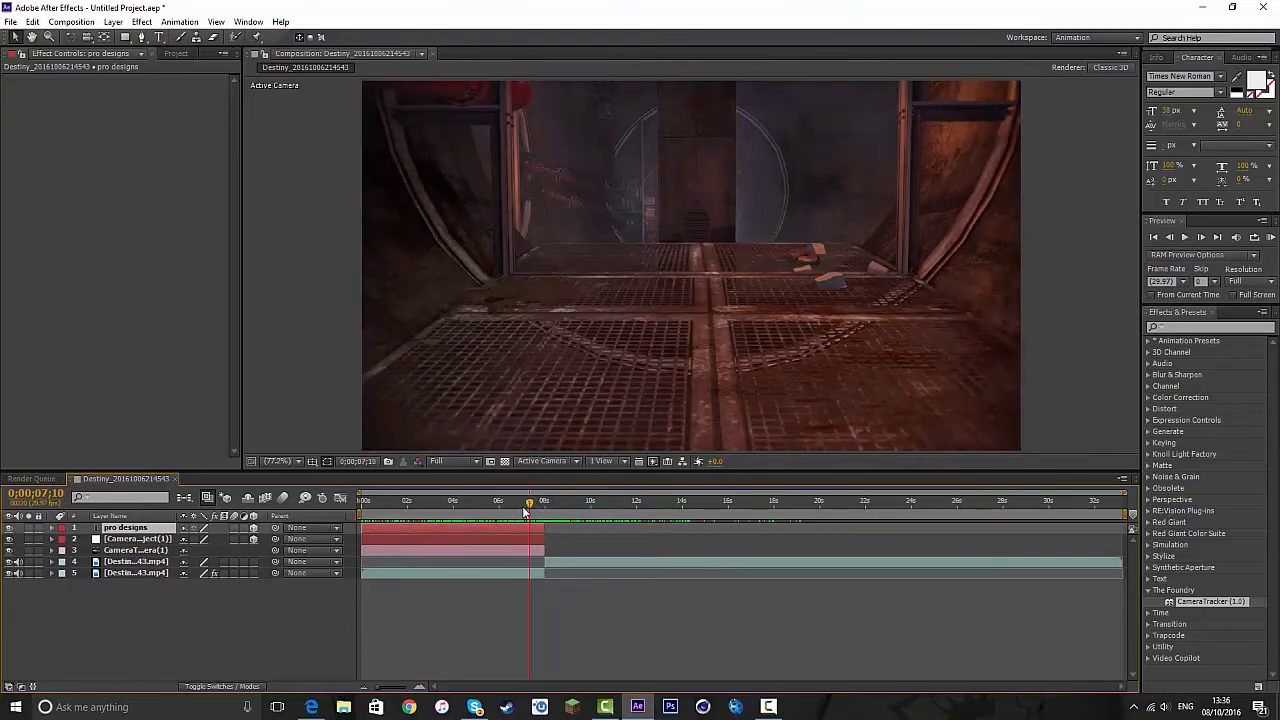
left_click_drag(524, 512, 362, 506)
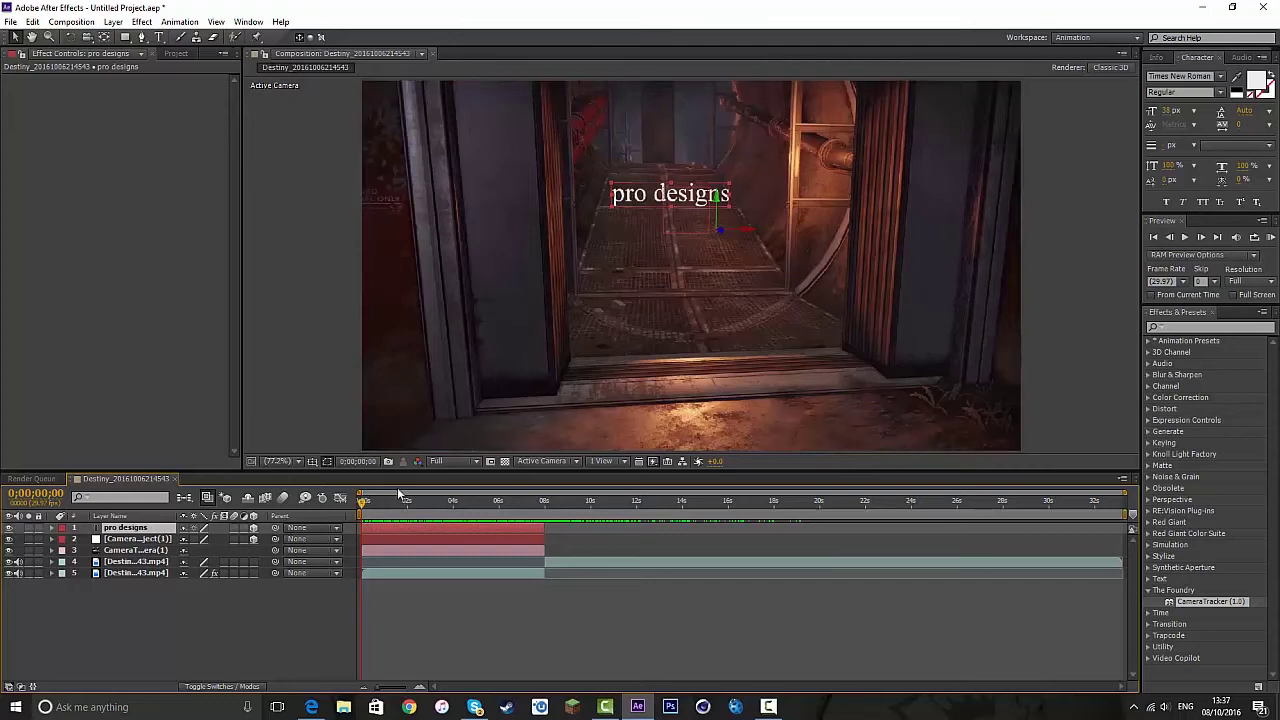
left_click(452, 464)
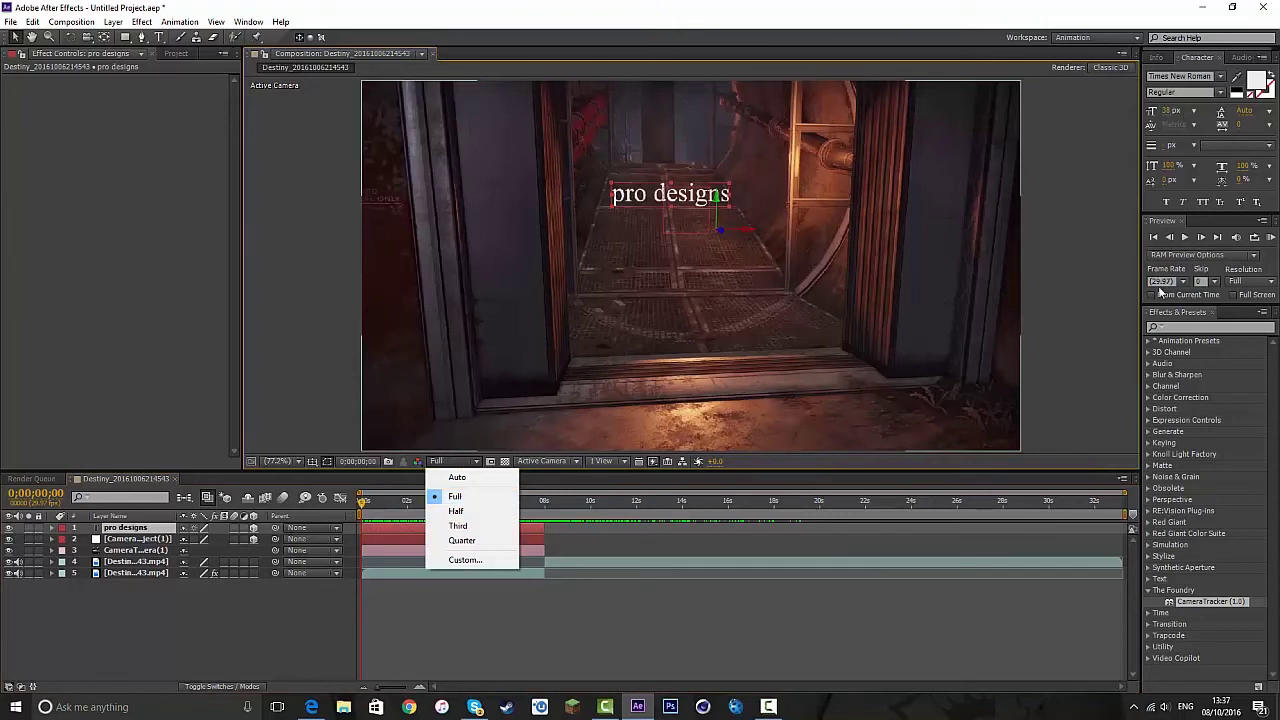
left_click(316, 332)
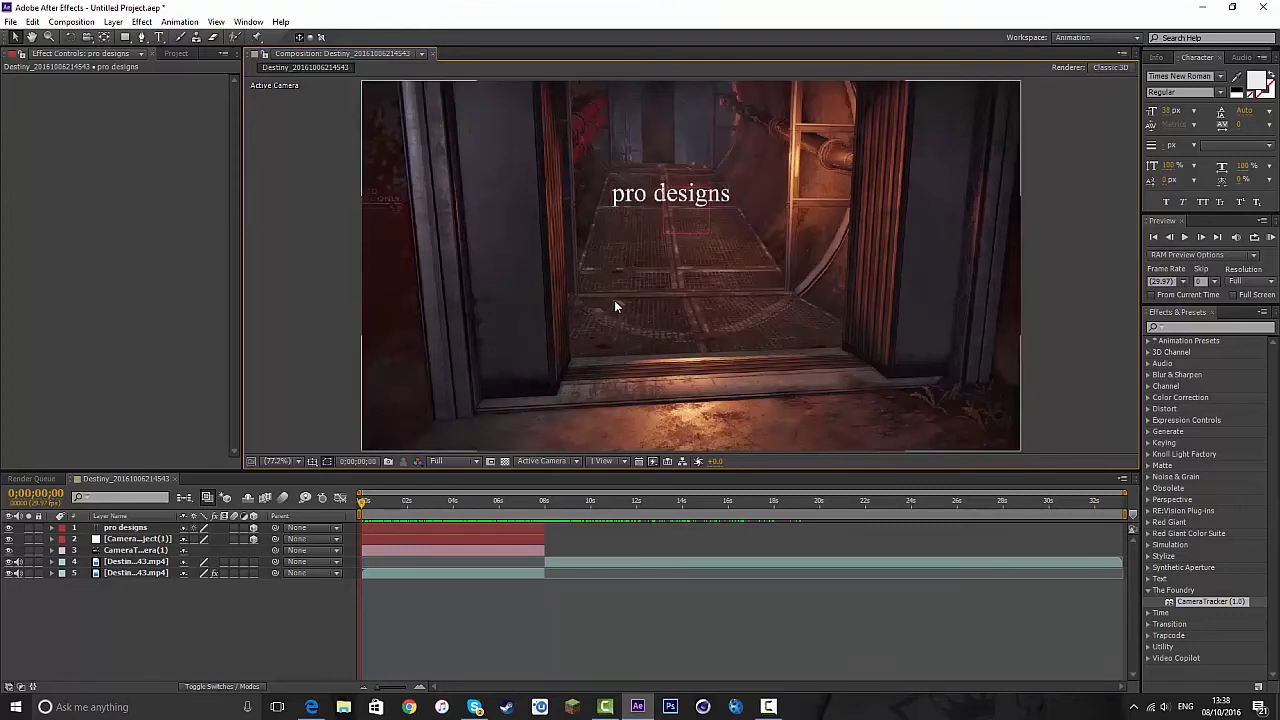
left_click(369, 503)
key("space")
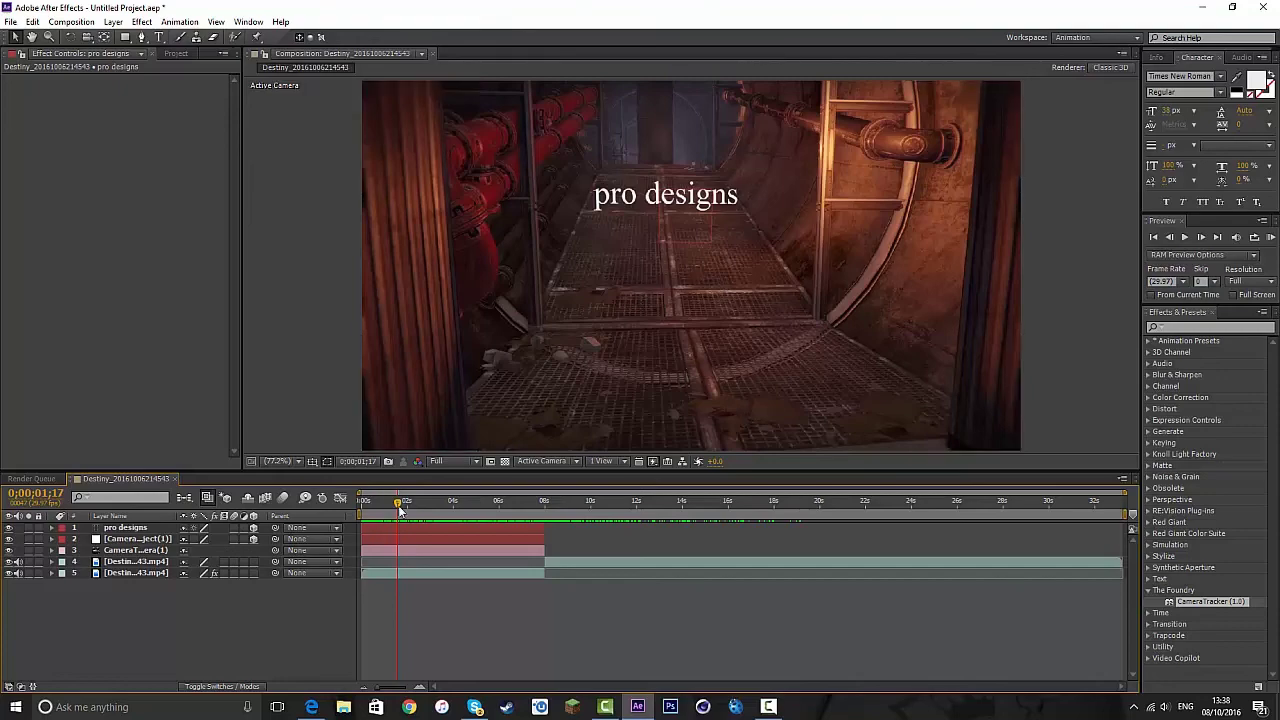
left_click_drag(399, 510, 482, 505)
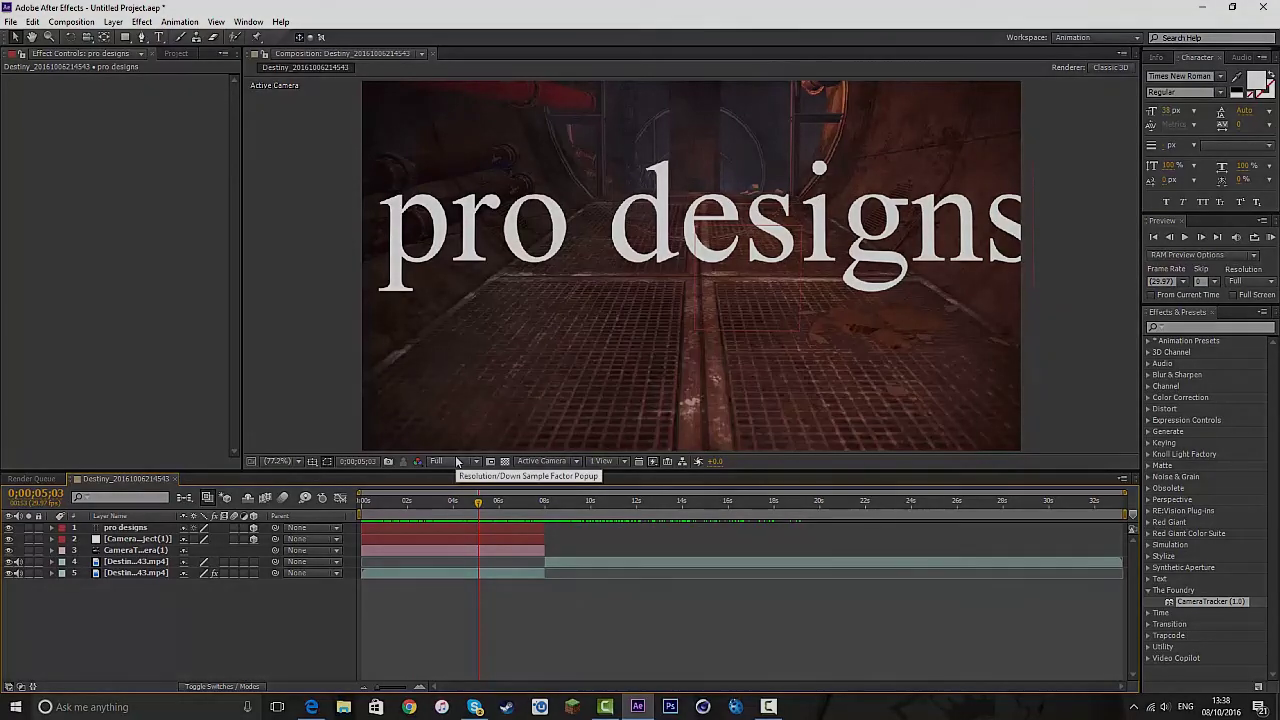